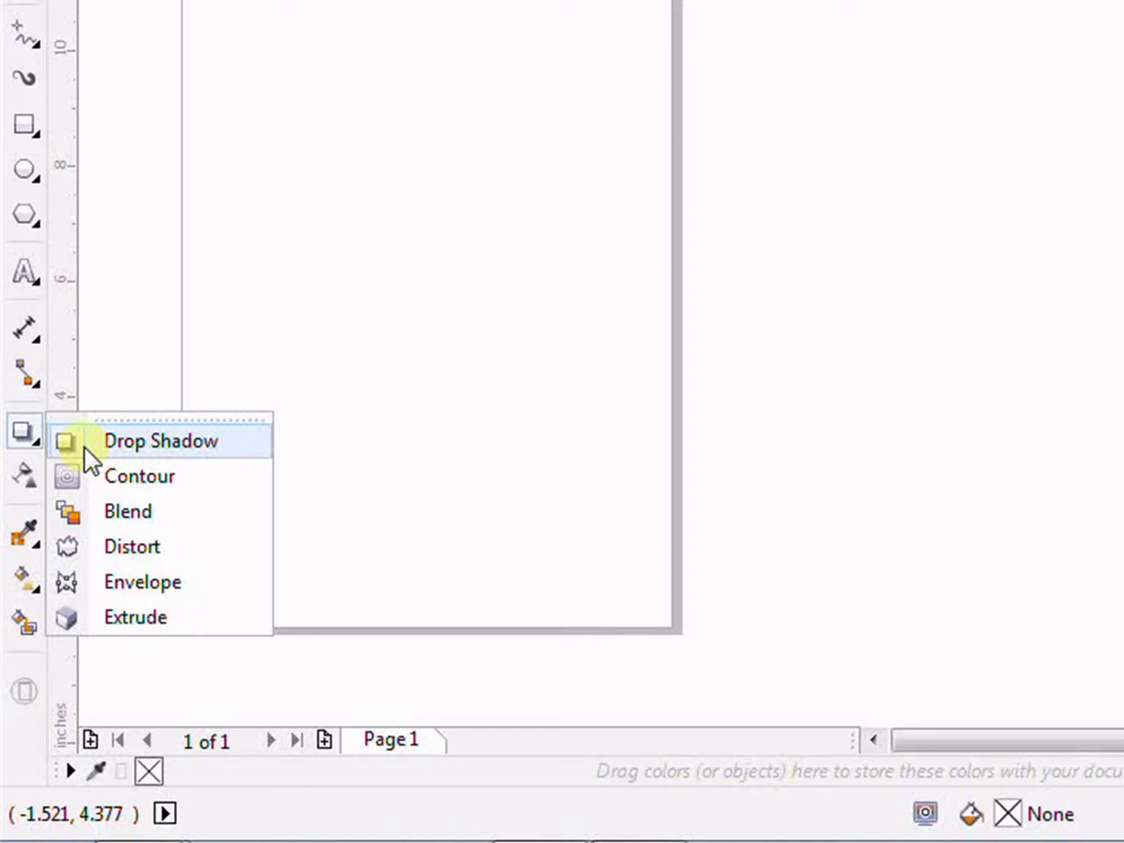
click(84, 447)
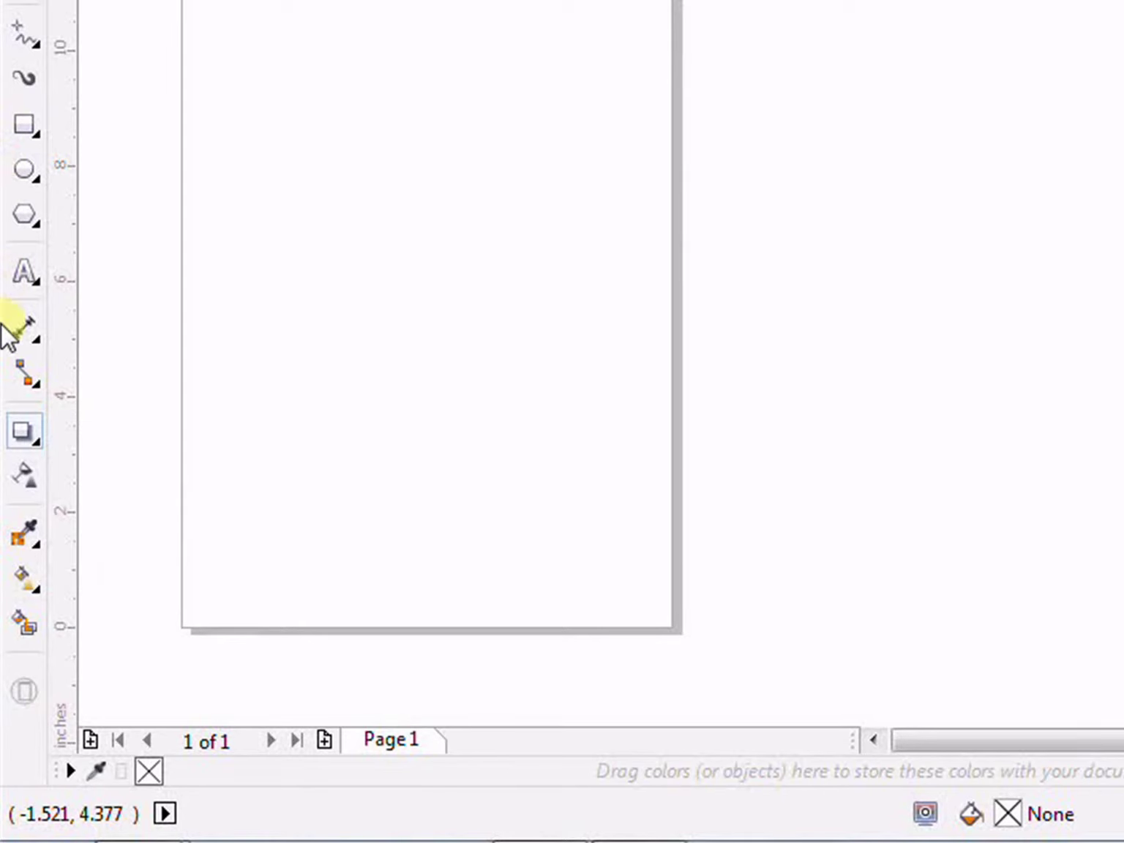
click(17, 431)
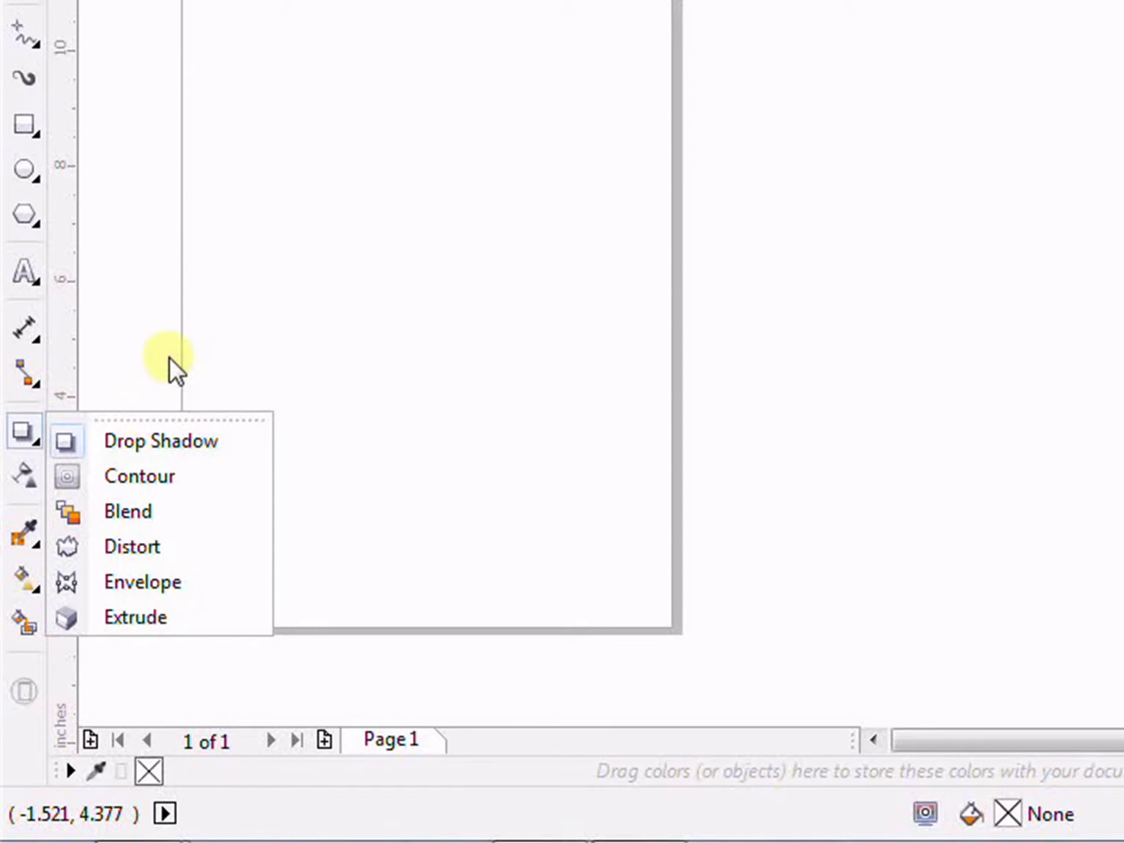
click(27, 132)
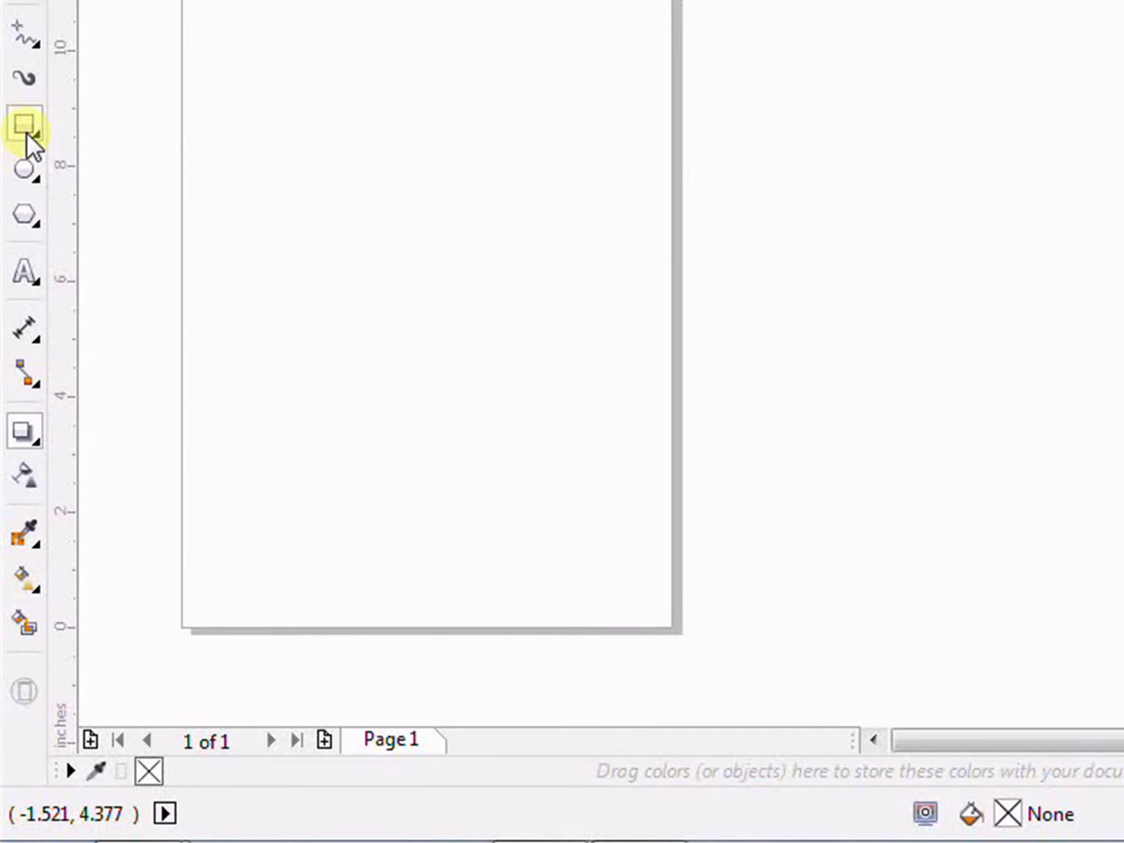
click(27, 132)
click(30, 172)
click(82, 178)
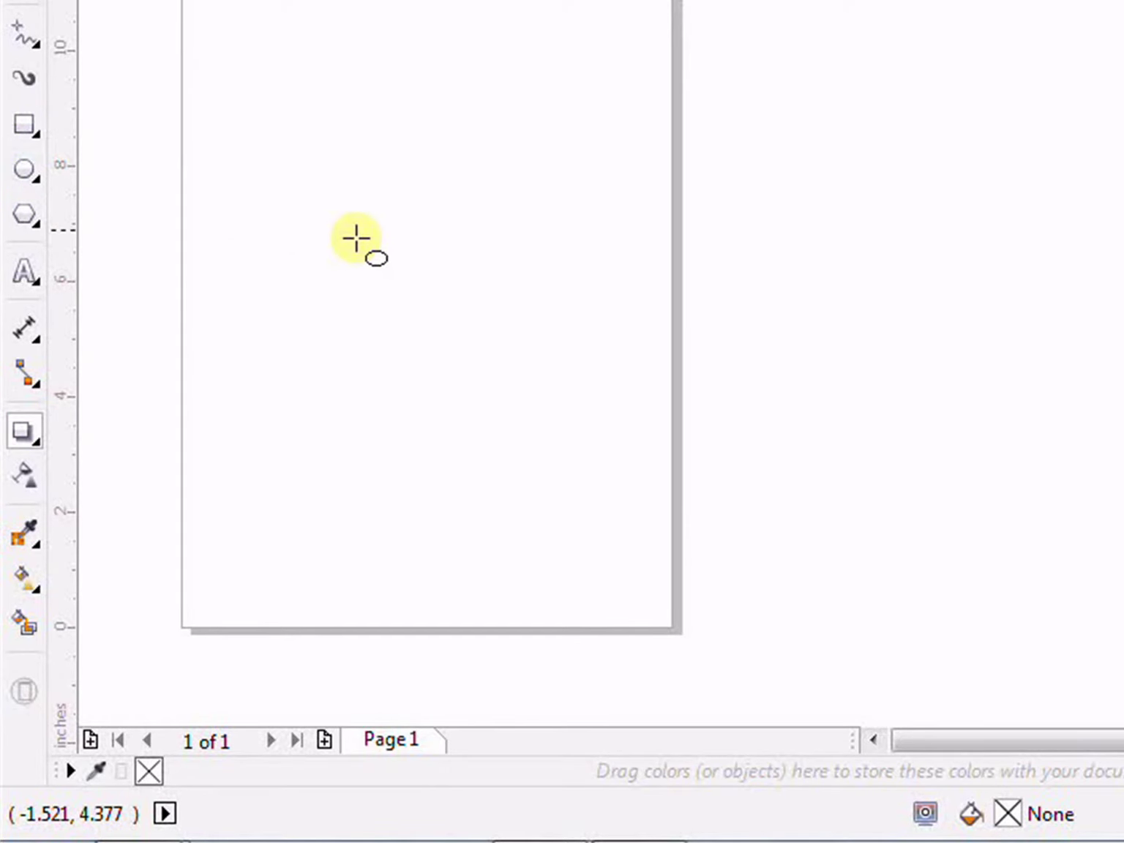
drag(322, 183, 527, 405)
key(Delete)
Draw a cyan-filled five-pointed star about 4 inches wide on the page and stretch it slightly downward
click(33, 212)
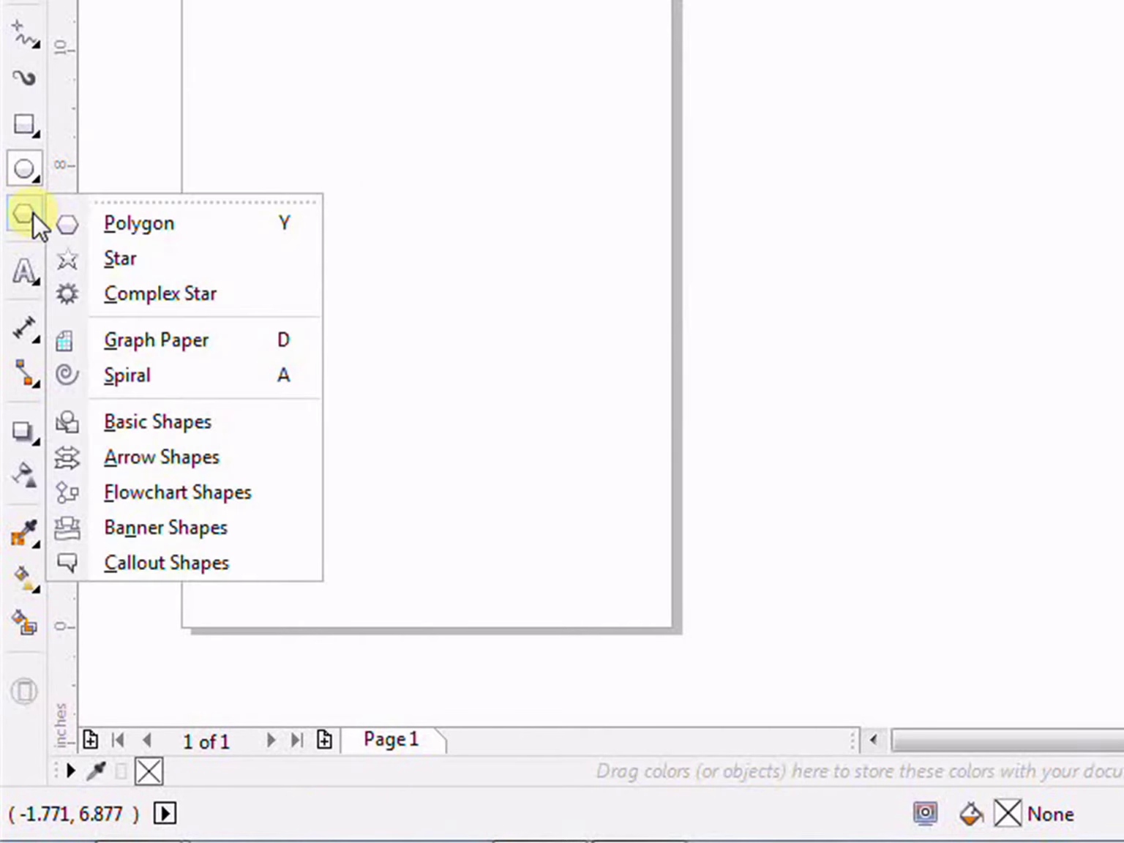
click(123, 236)
drag(284, 171, 514, 399)
drag(508, 4, 387, 268)
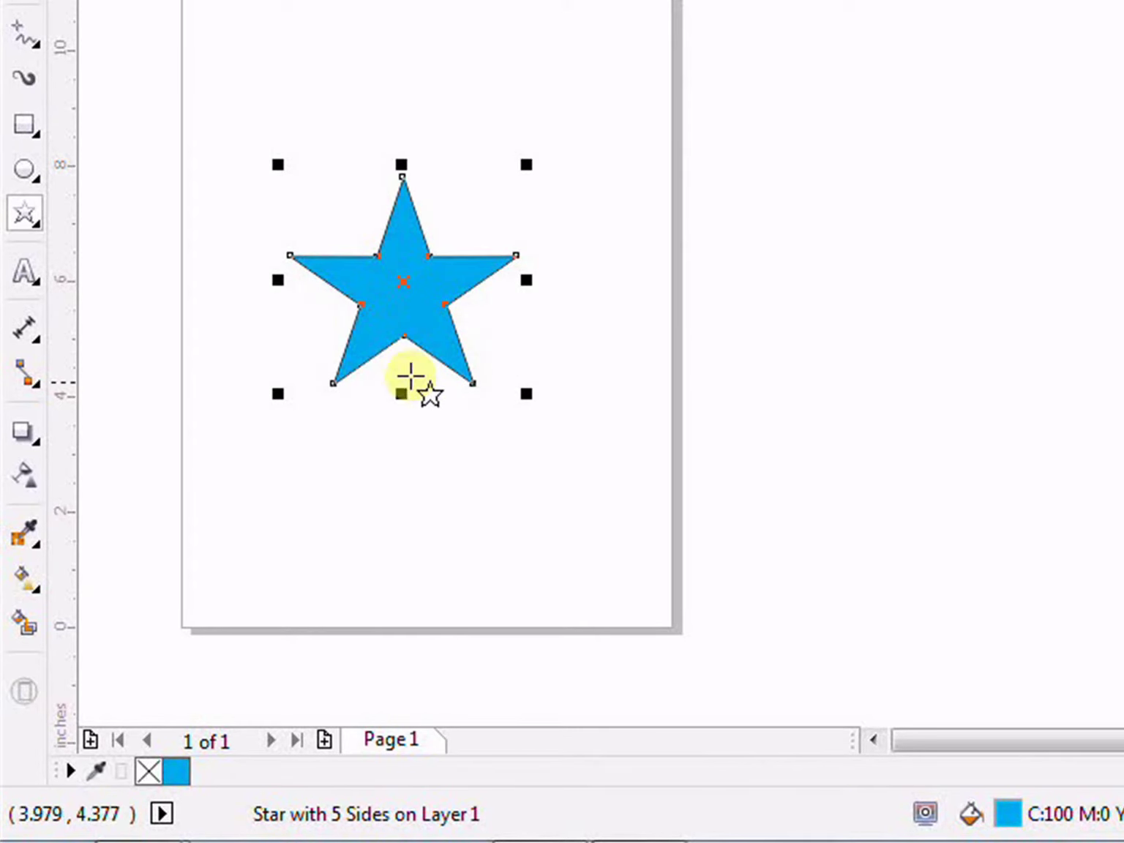
mouse_move(401, 393)
mouse_down()
mouse_move(399, 428)
mouse_move(394, 421)
mouse_up()
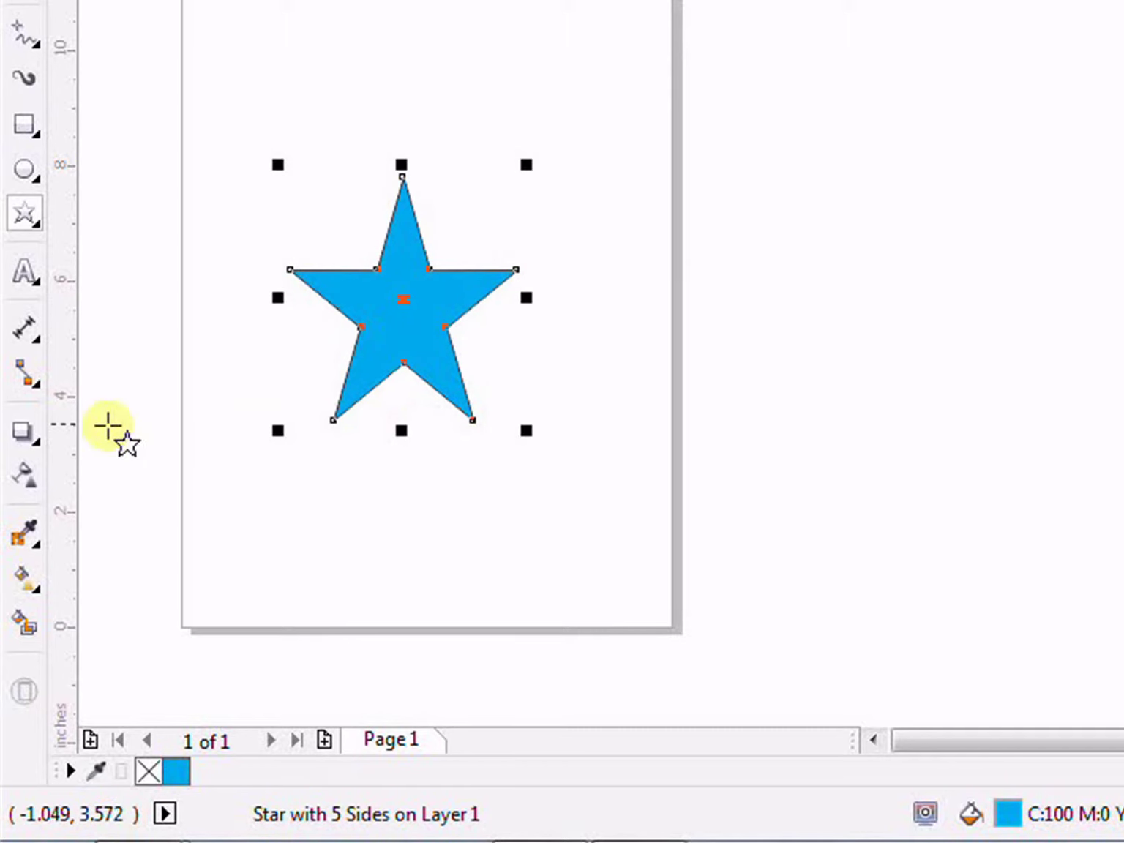
Apply a drop shadow to the star, cast downward from its lower edge at an angle of about 257 degrees
click(25, 443)
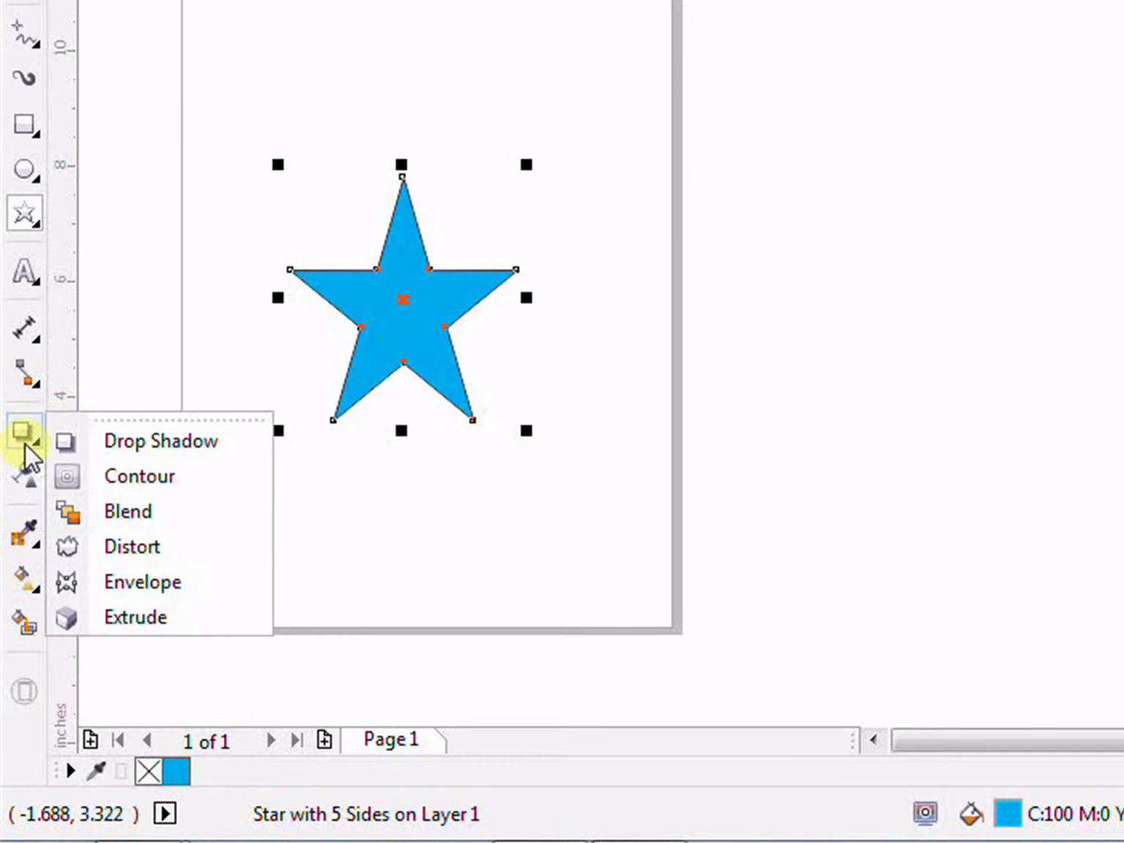
click(150, 443)
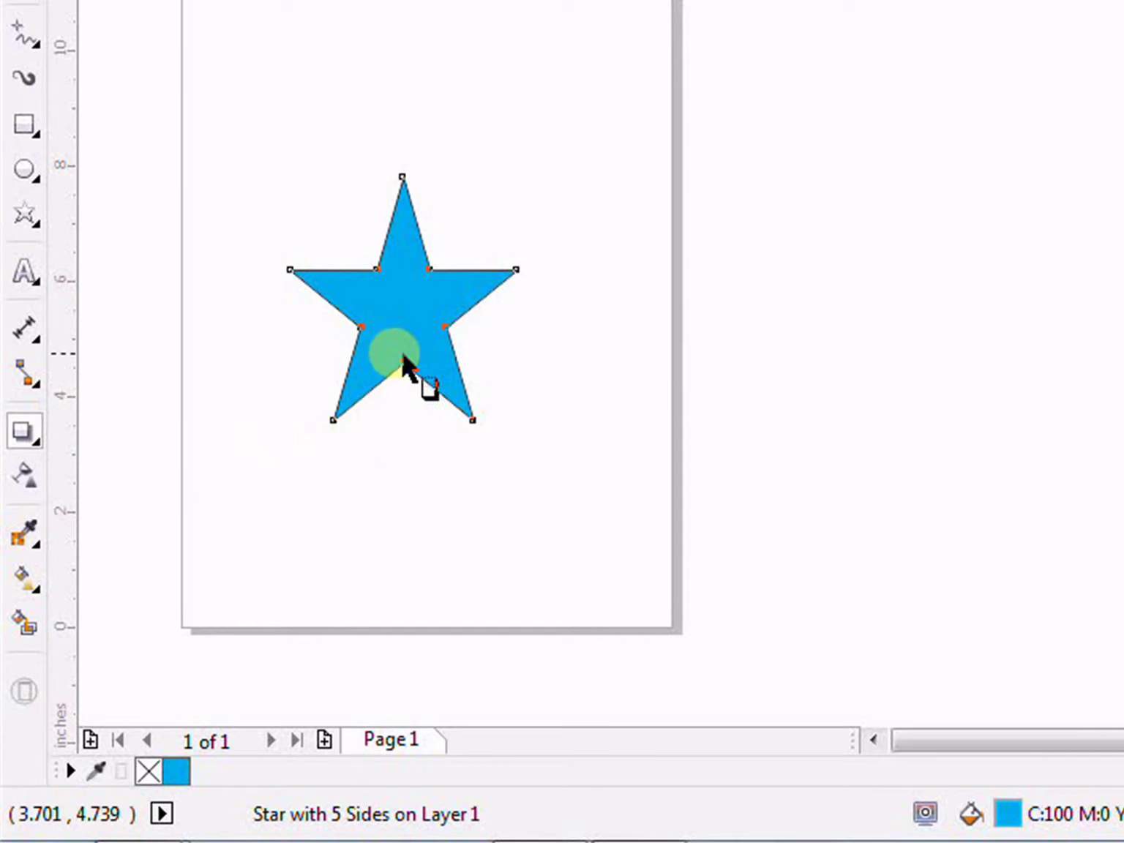
drag(403, 357, 368, 580)
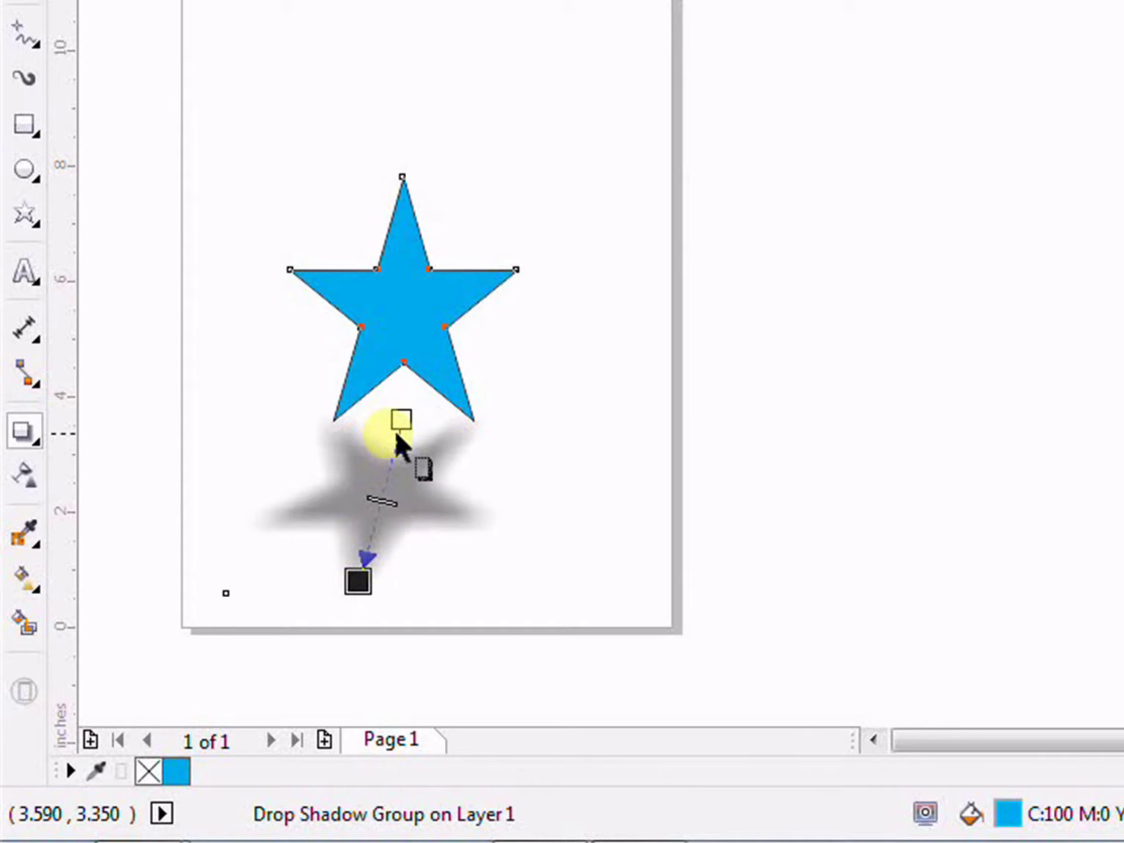
drag(394, 430, 370, 581)
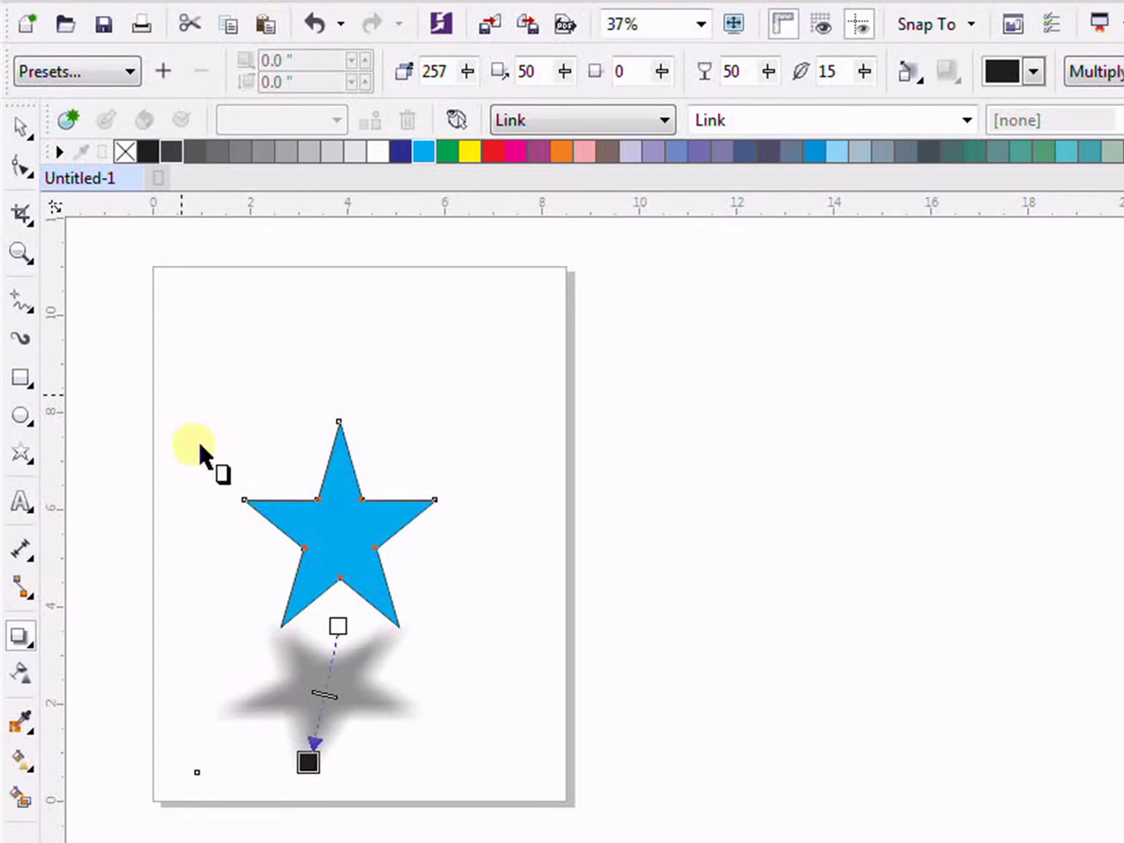
click(66, 73)
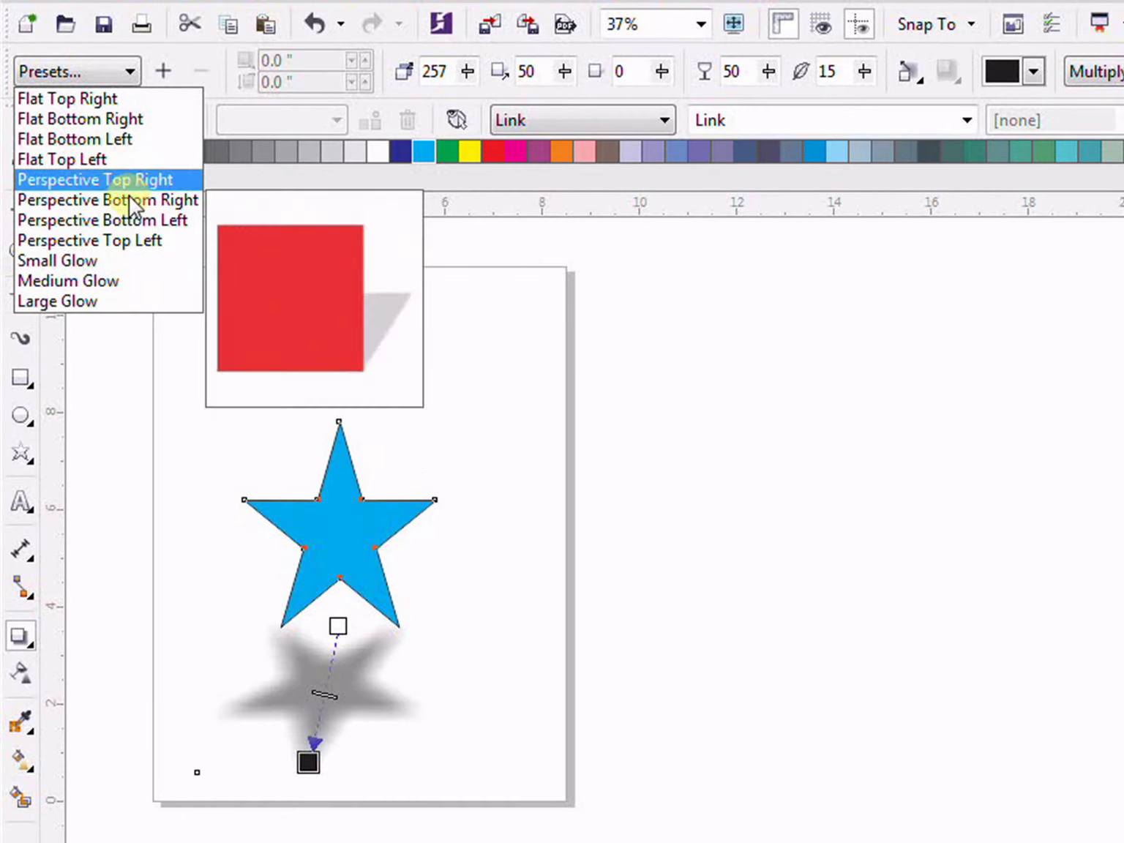
click(162, 71)
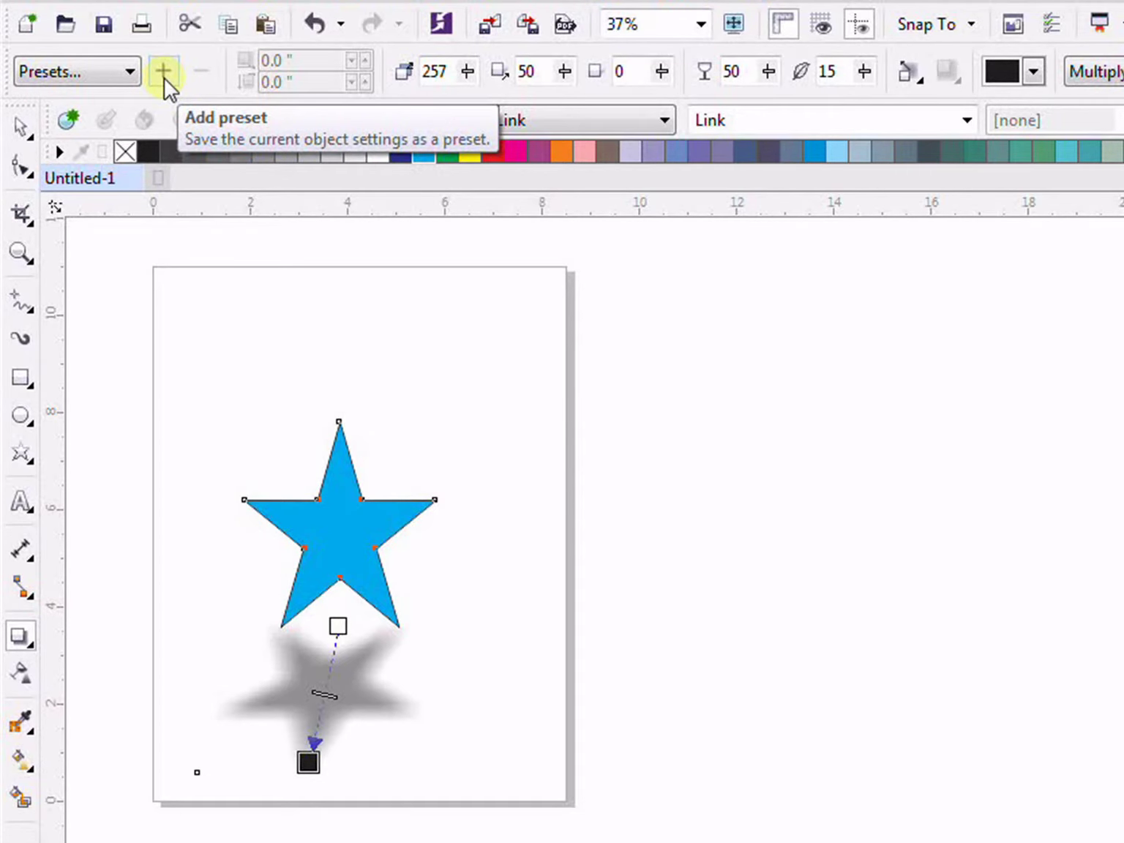
click(1014, 191)
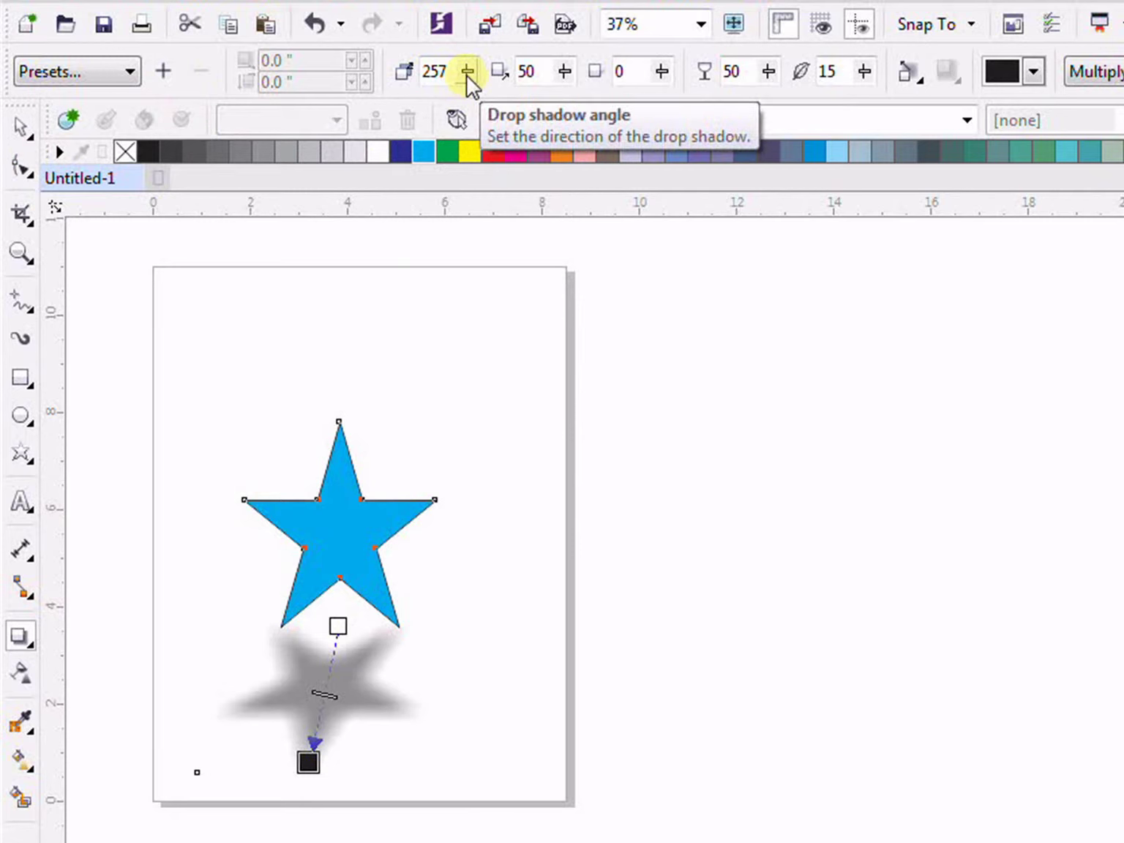
Adjust the drop shadow's angle through 184 and 56 to -48 degrees, and increase its stretch to lengthen the shadow
drag(466, 73, 423, 120)
drag(466, 72, 492, 121)
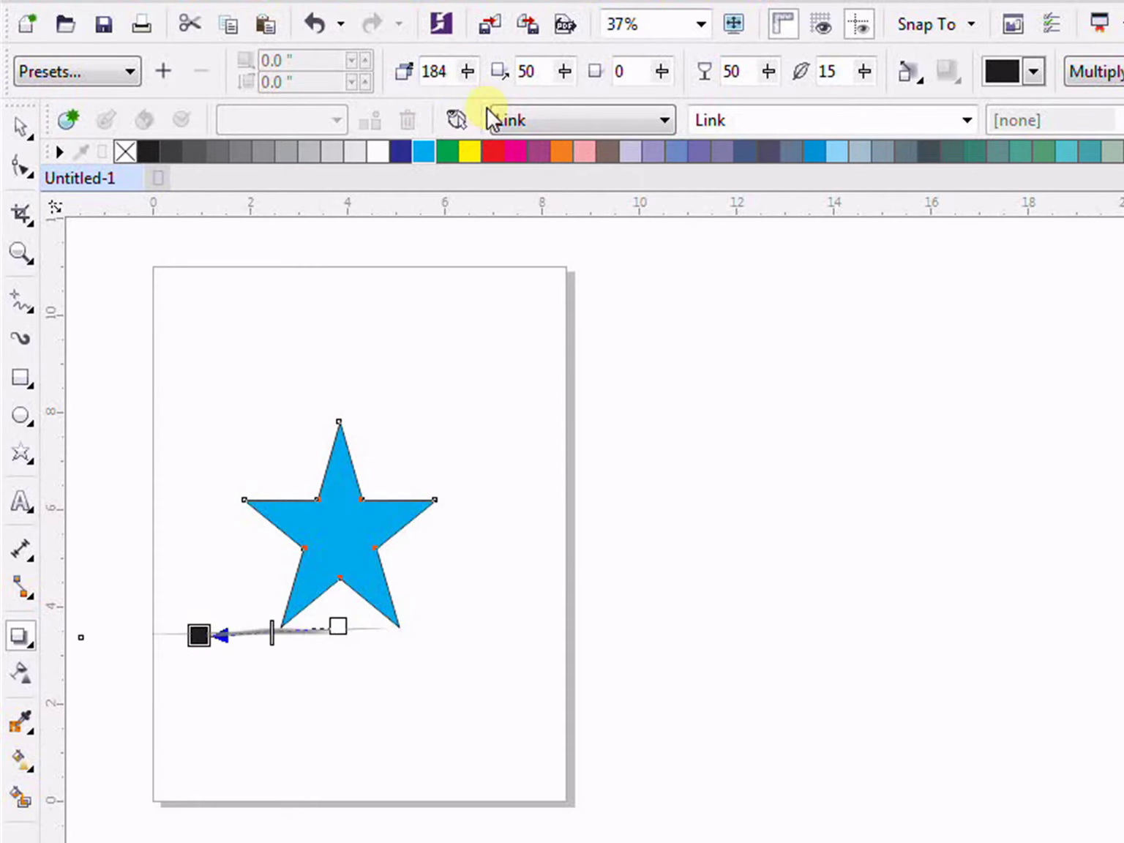
drag(466, 71, 451, 108)
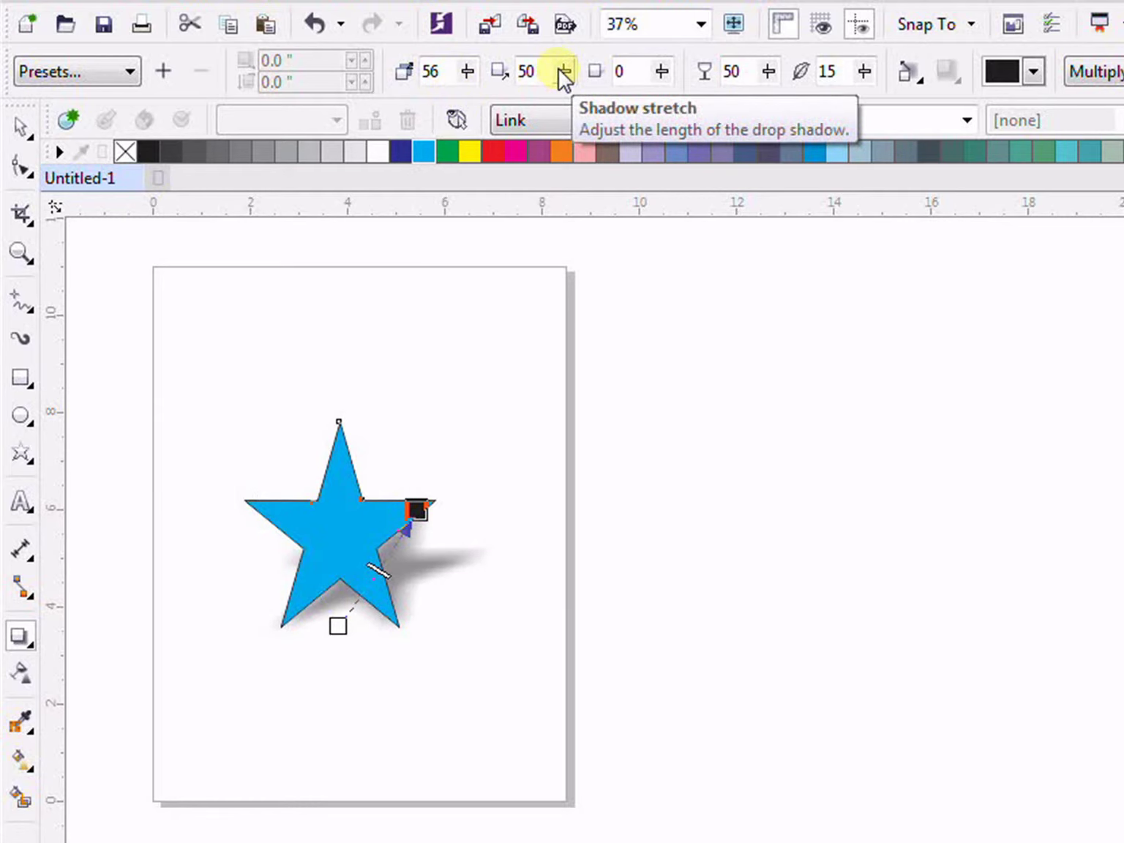
drag(564, 76, 597, 110)
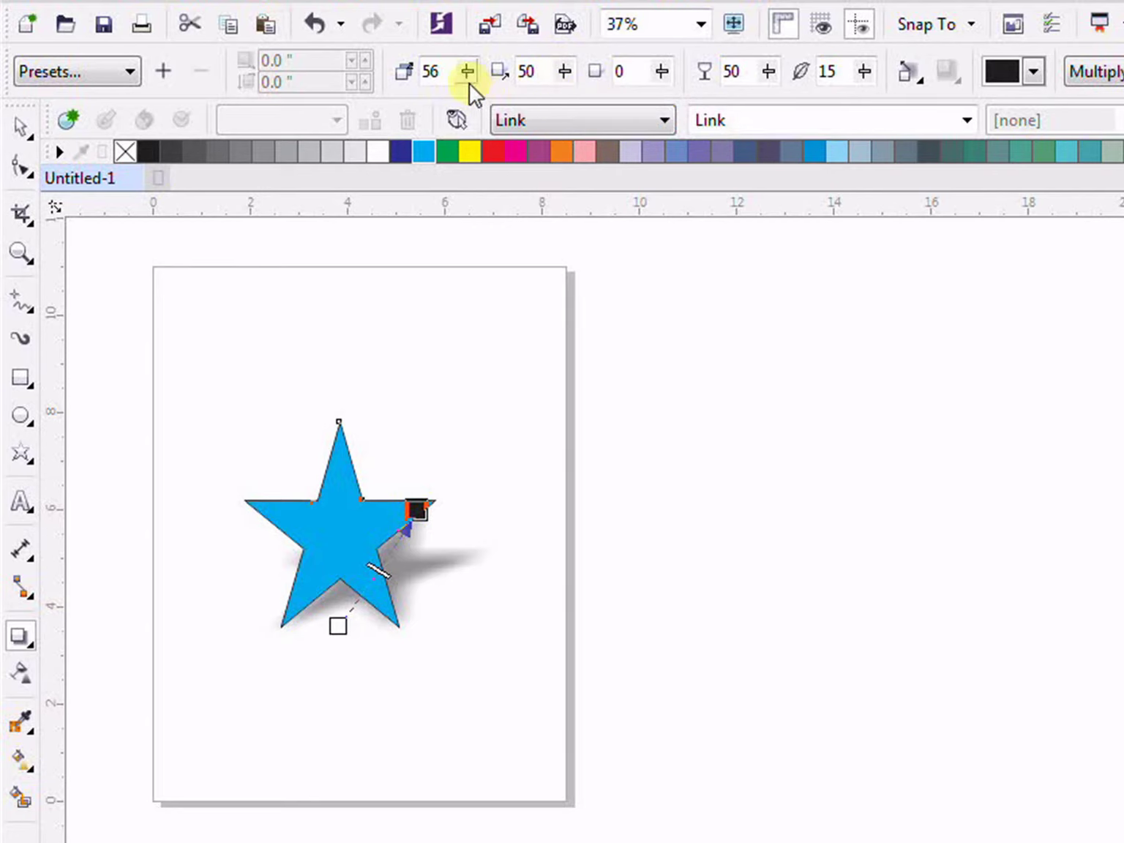
drag(467, 71, 453, 110)
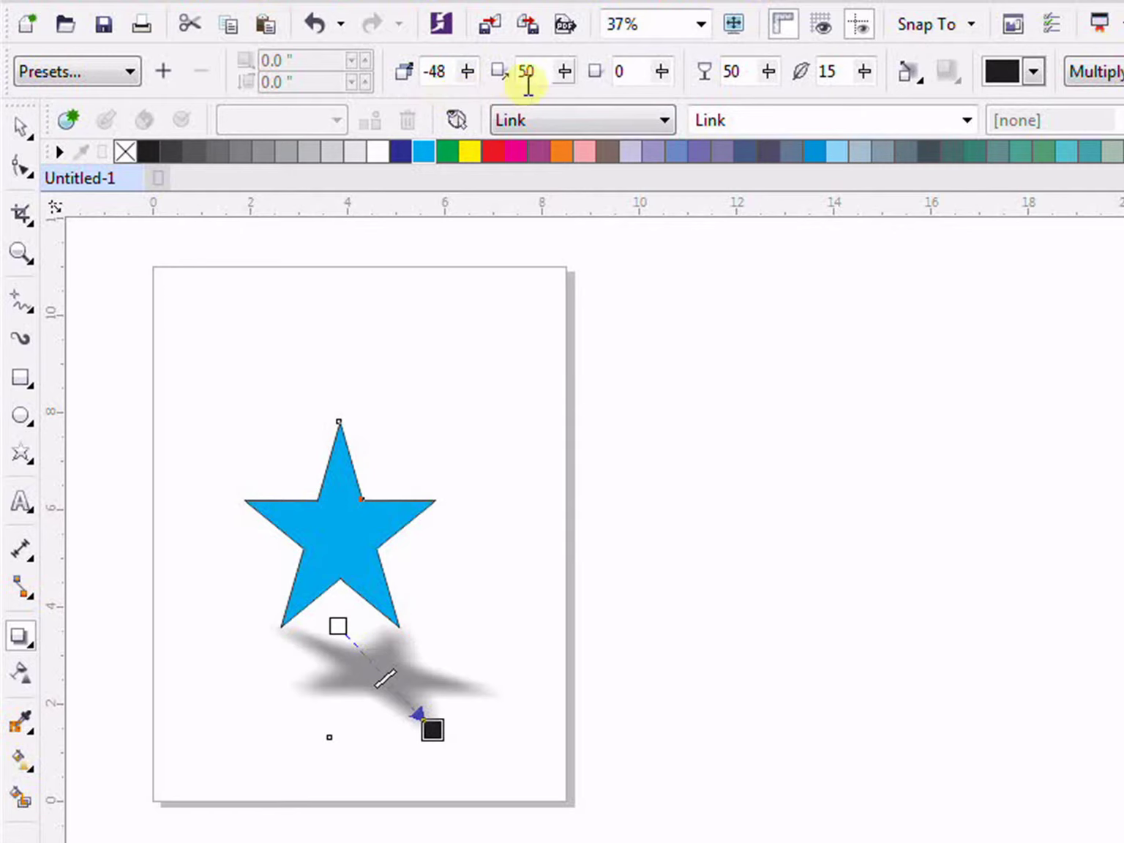
drag(564, 71, 610, 106)
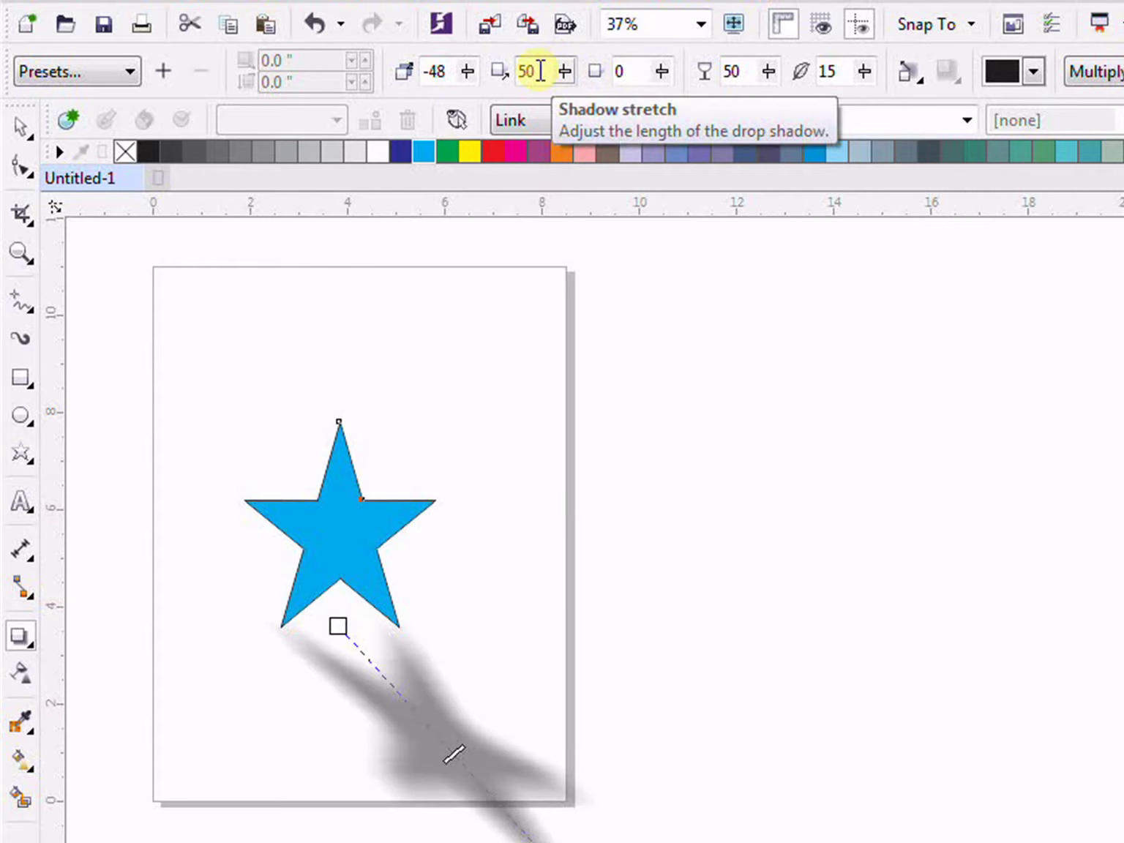
Set the drop shadow's fade to 50
click(661, 72)
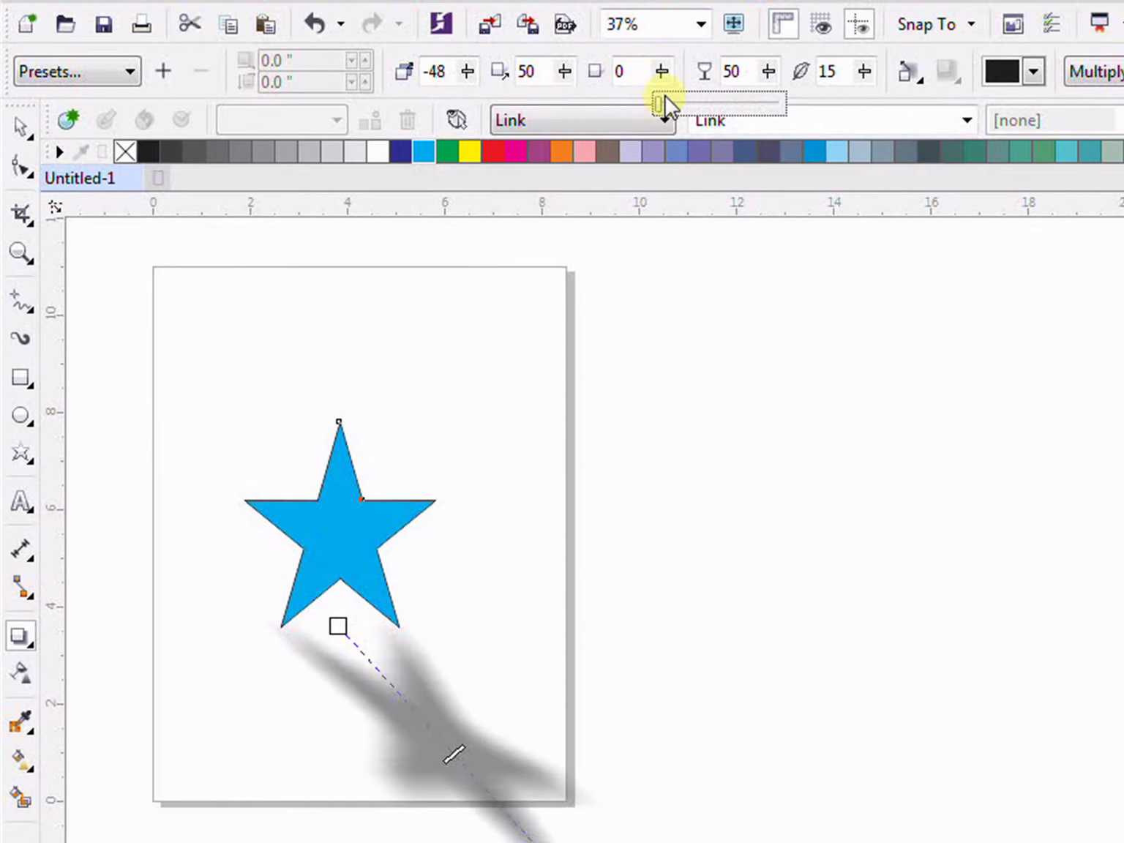
drag(658, 105, 627, 55)
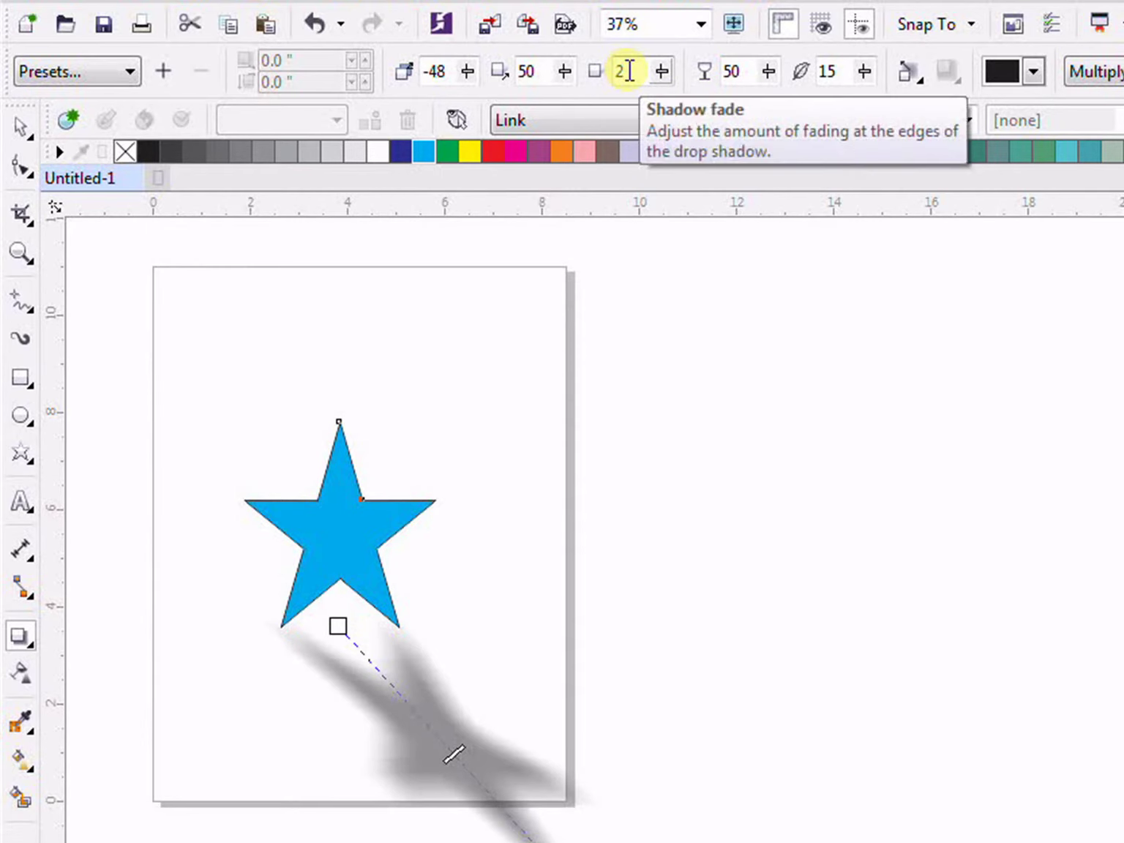
click(627, 71)
key(BackSpace)
text(50)
key(Return)
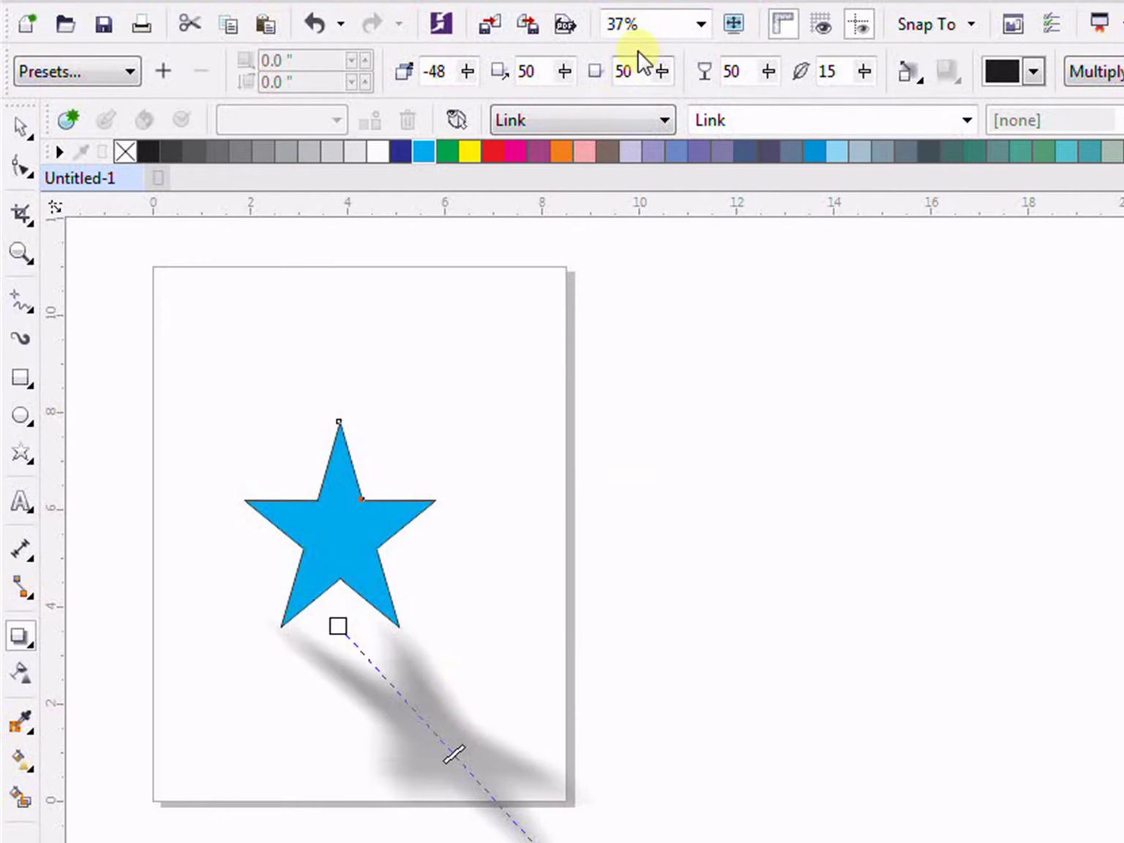
click(631, 65)
key(BackSpace)
key(BackSpace)
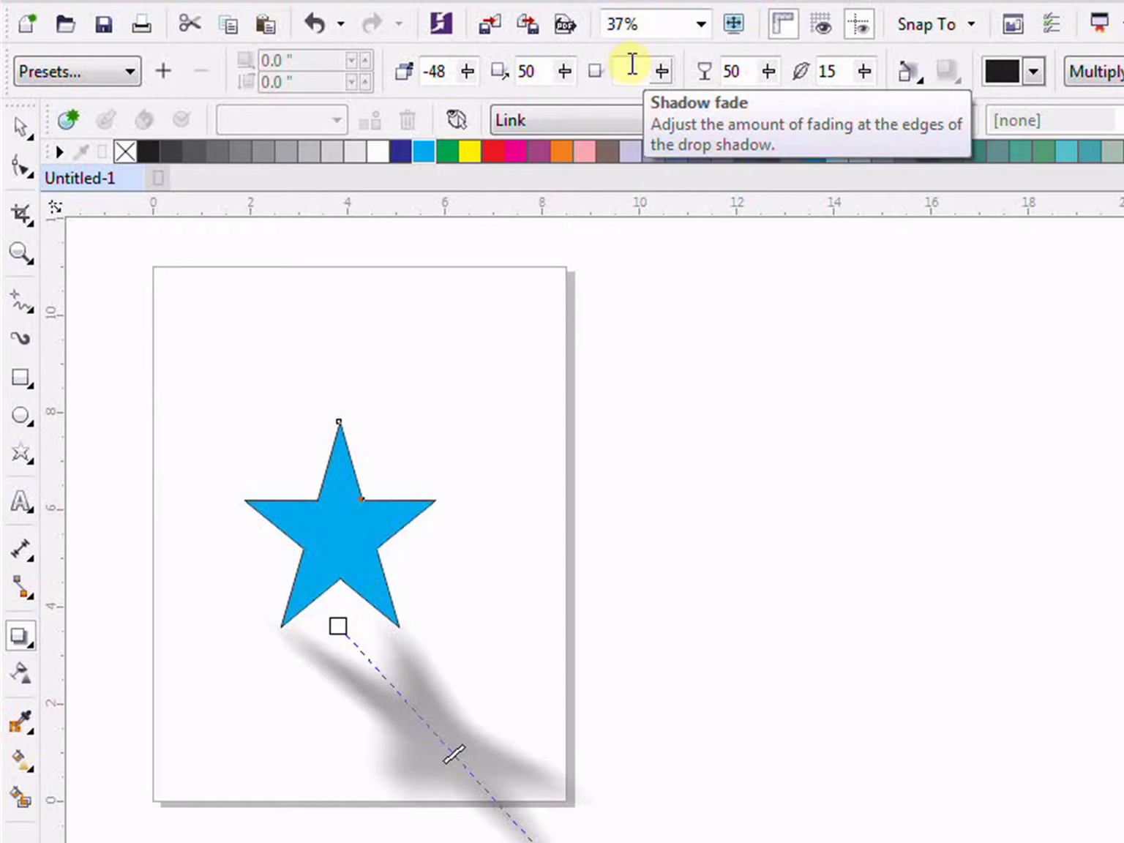
Raise the drop shadow's opacity to 87 and on to 100
click(767, 72)
drag(772, 108, 826, 108)
click(768, 72)
click(767, 72)
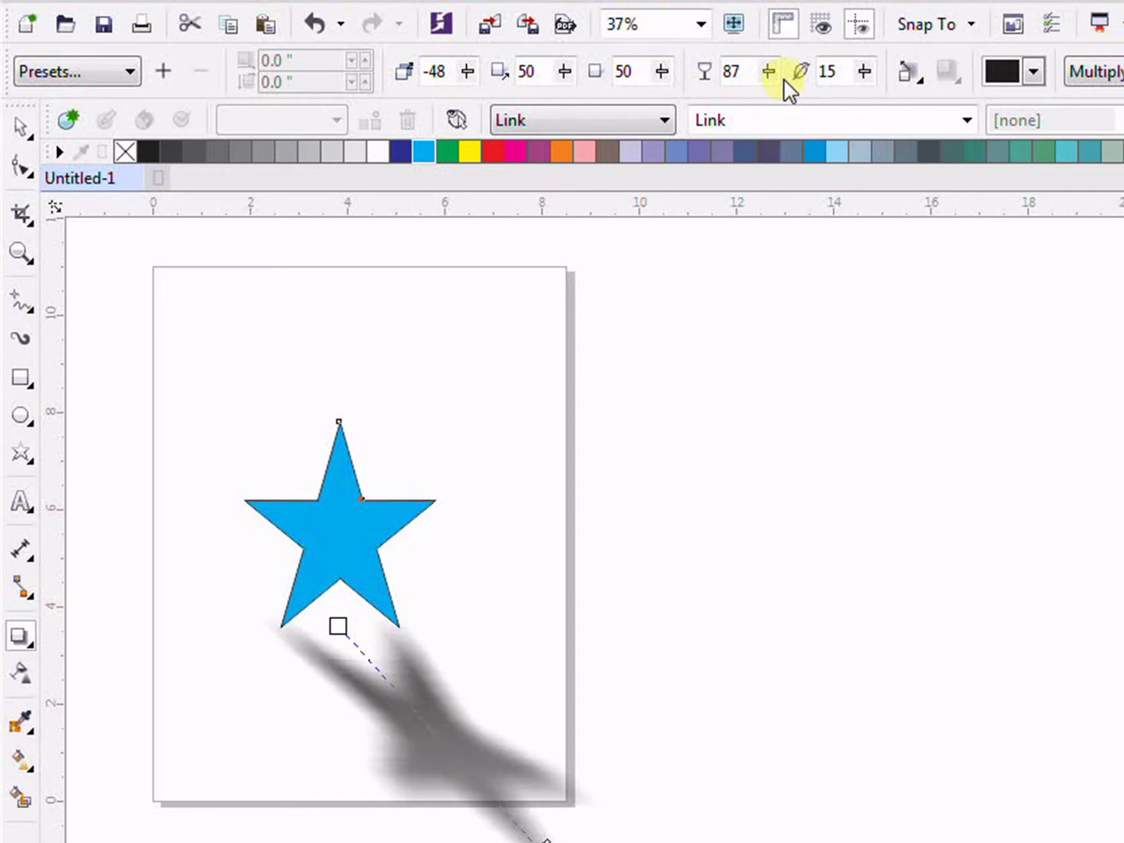
click(768, 72)
drag(777, 100, 812, 106)
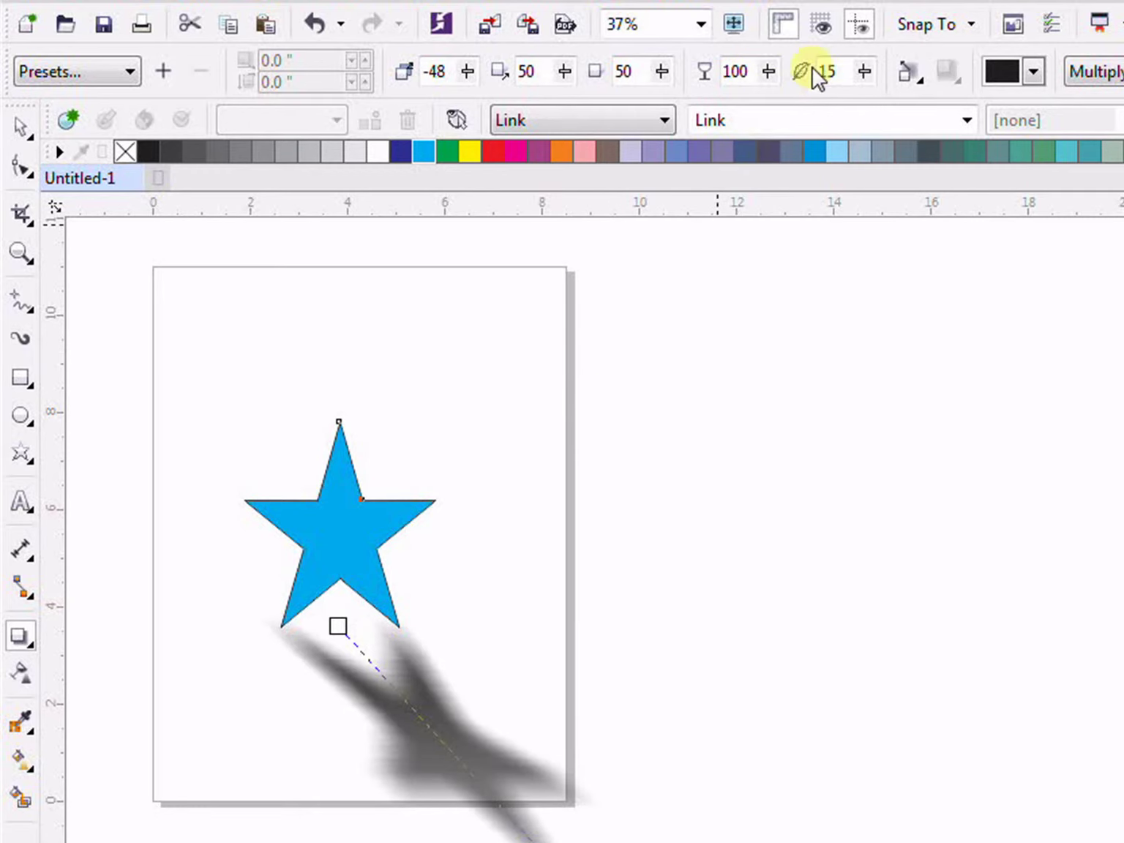
Try softening the drop shadow's edges with feathering values of 89 and 56
click(864, 76)
drag(853, 110, 953, 111)
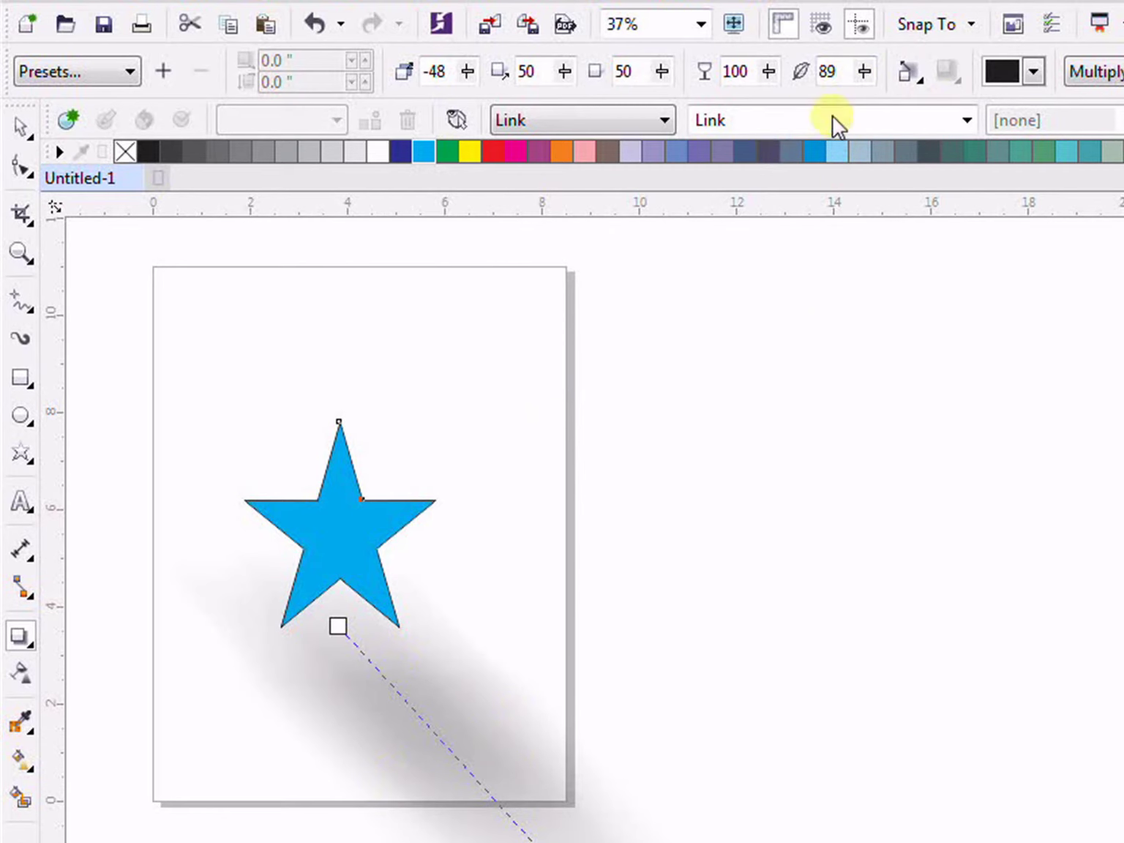
double_click(841, 77)
key(BackSpace)
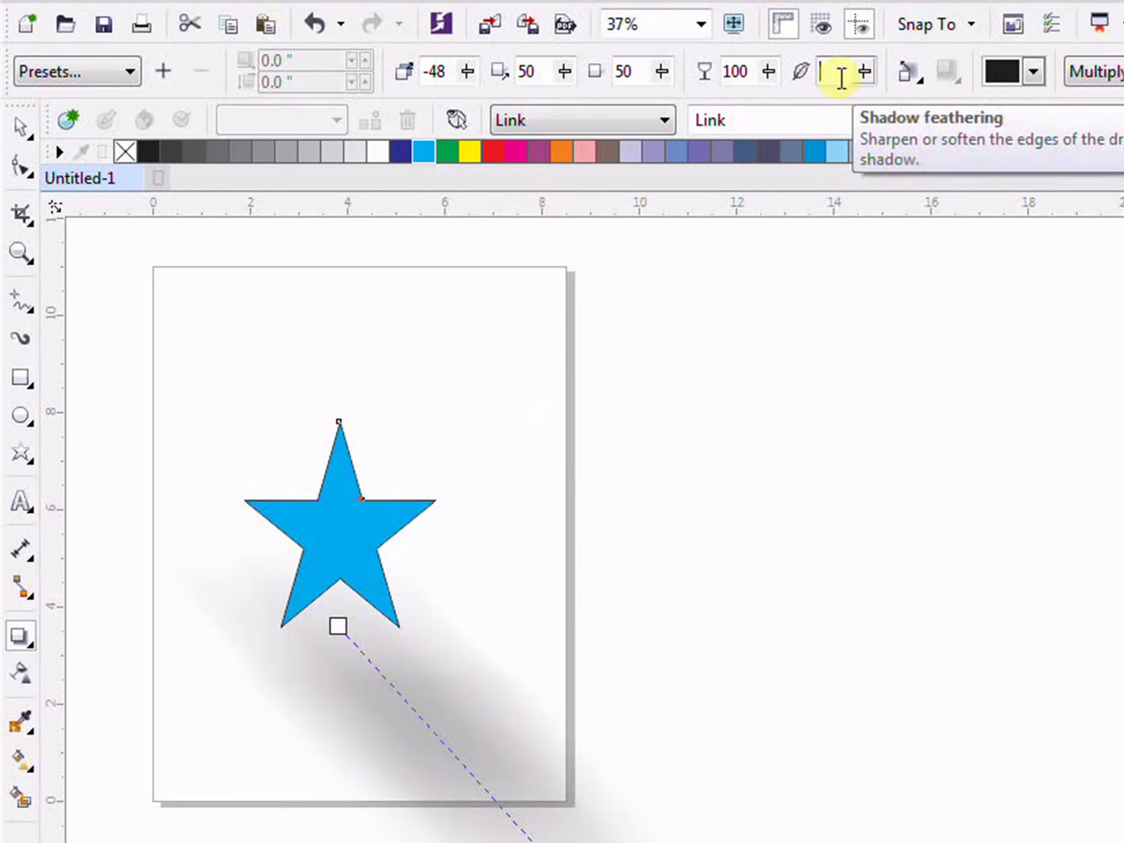
text(56)
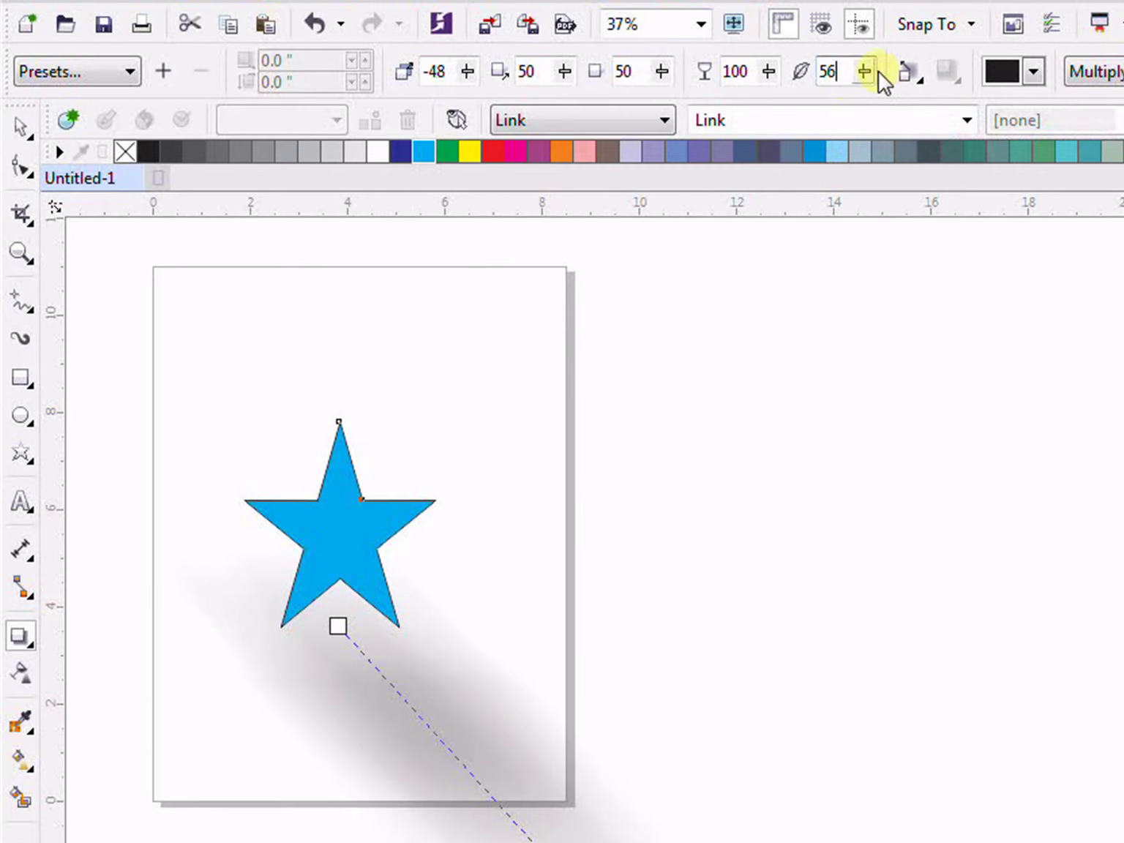
key(Return)
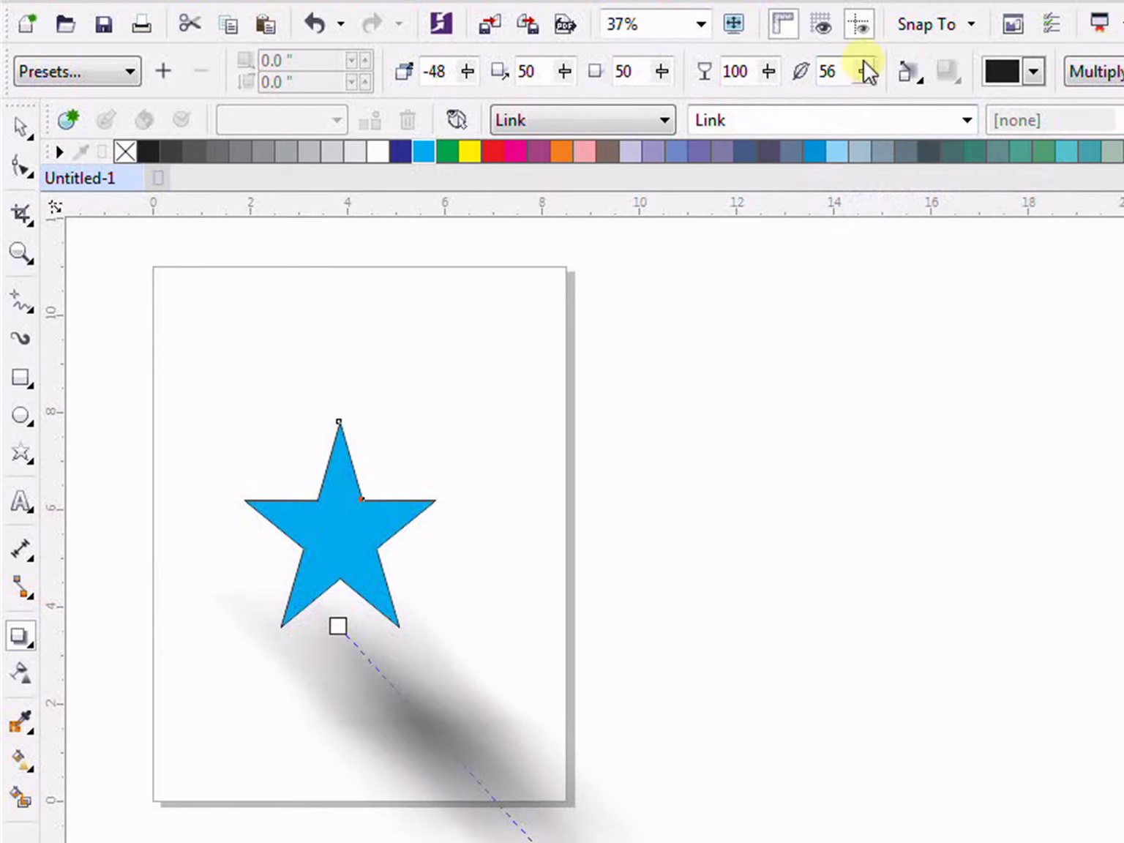
Set the drop shadow's feathering to 0 for sharp edges
double_click(836, 71)
key(BackSpace)
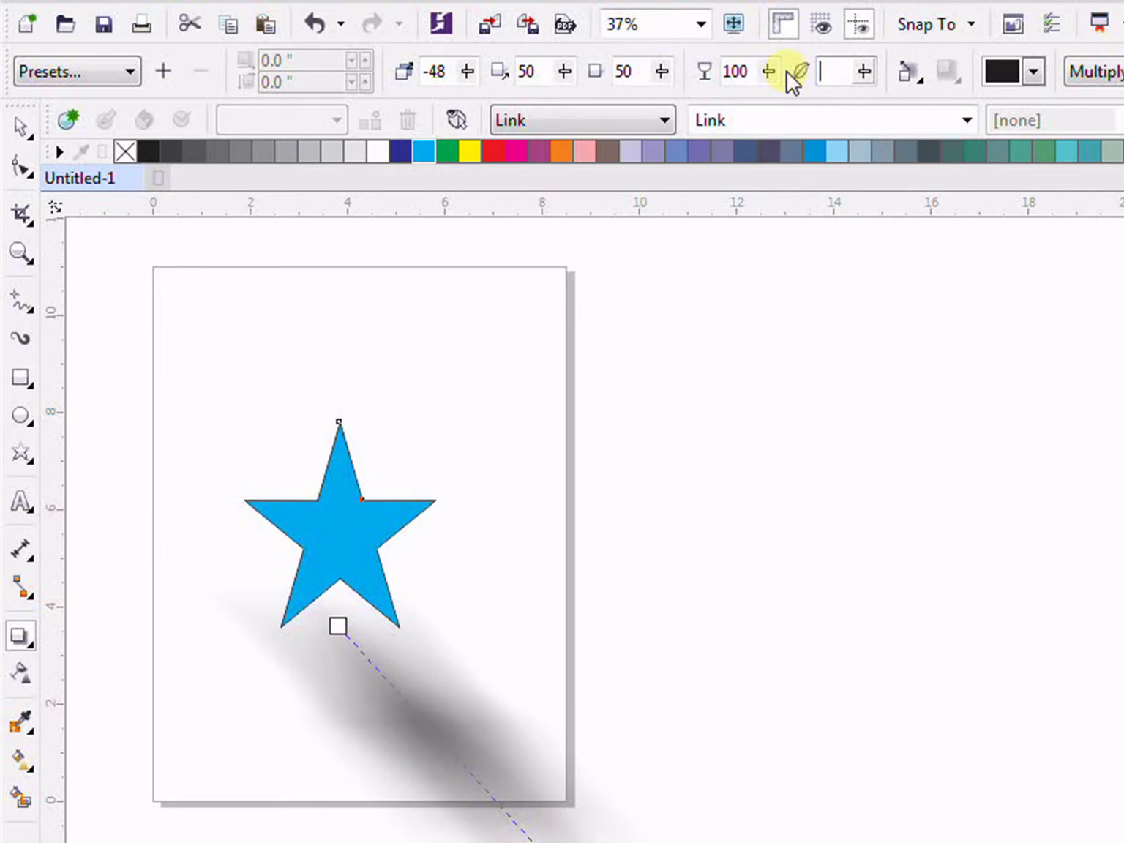
text(0)
key(Return)
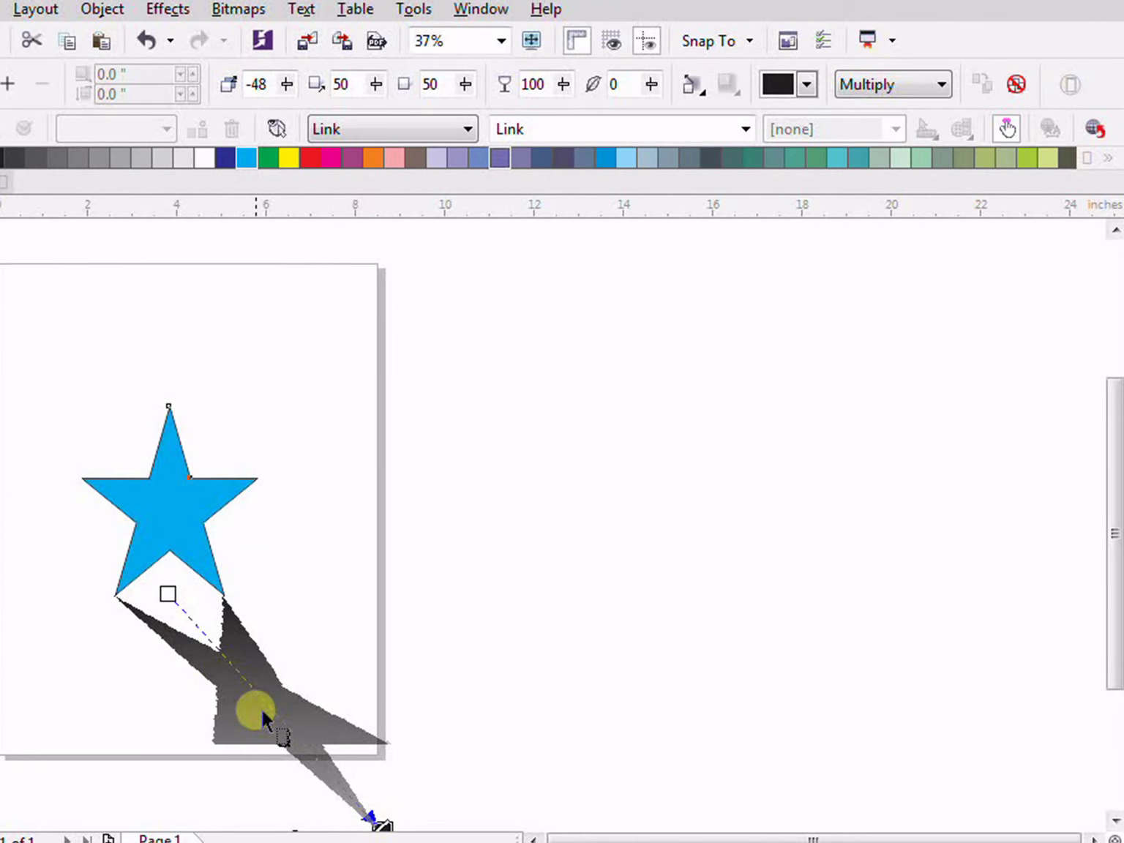
Recolor the drop shadow, trying yellow first and settling on orange
click(808, 85)
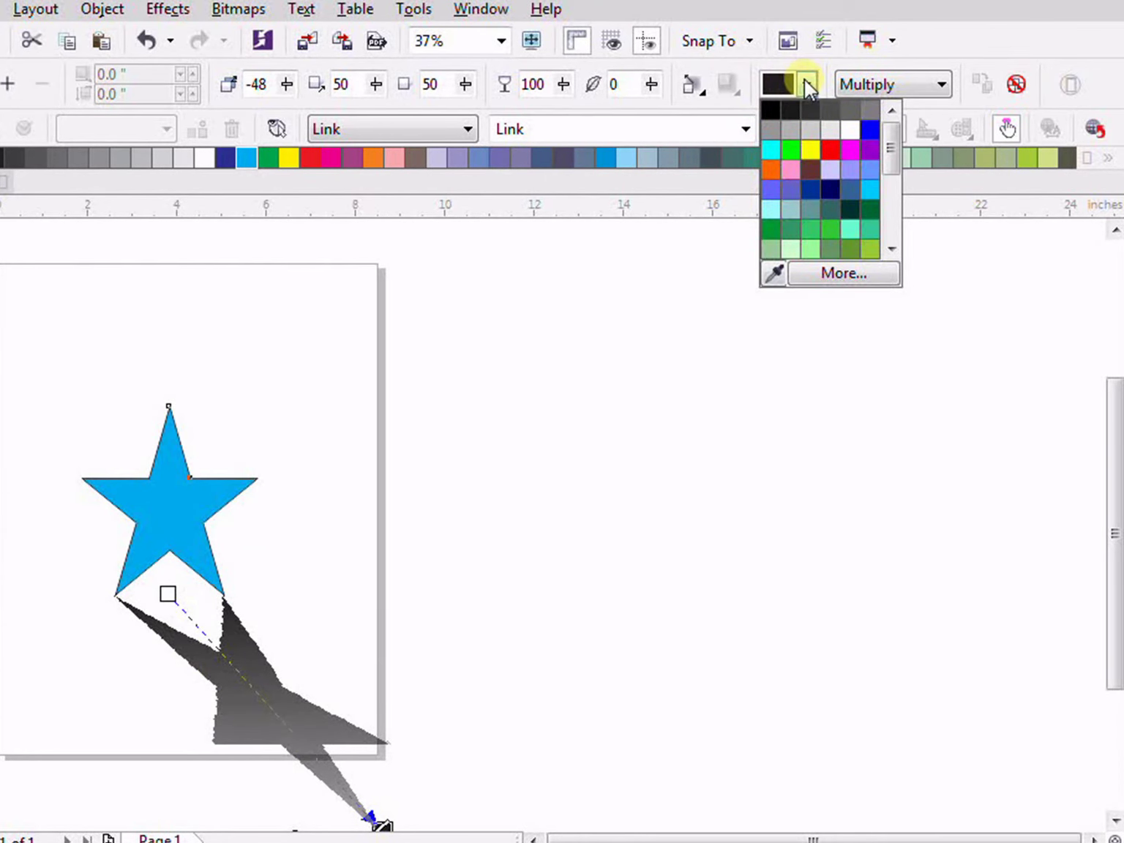
click(812, 155)
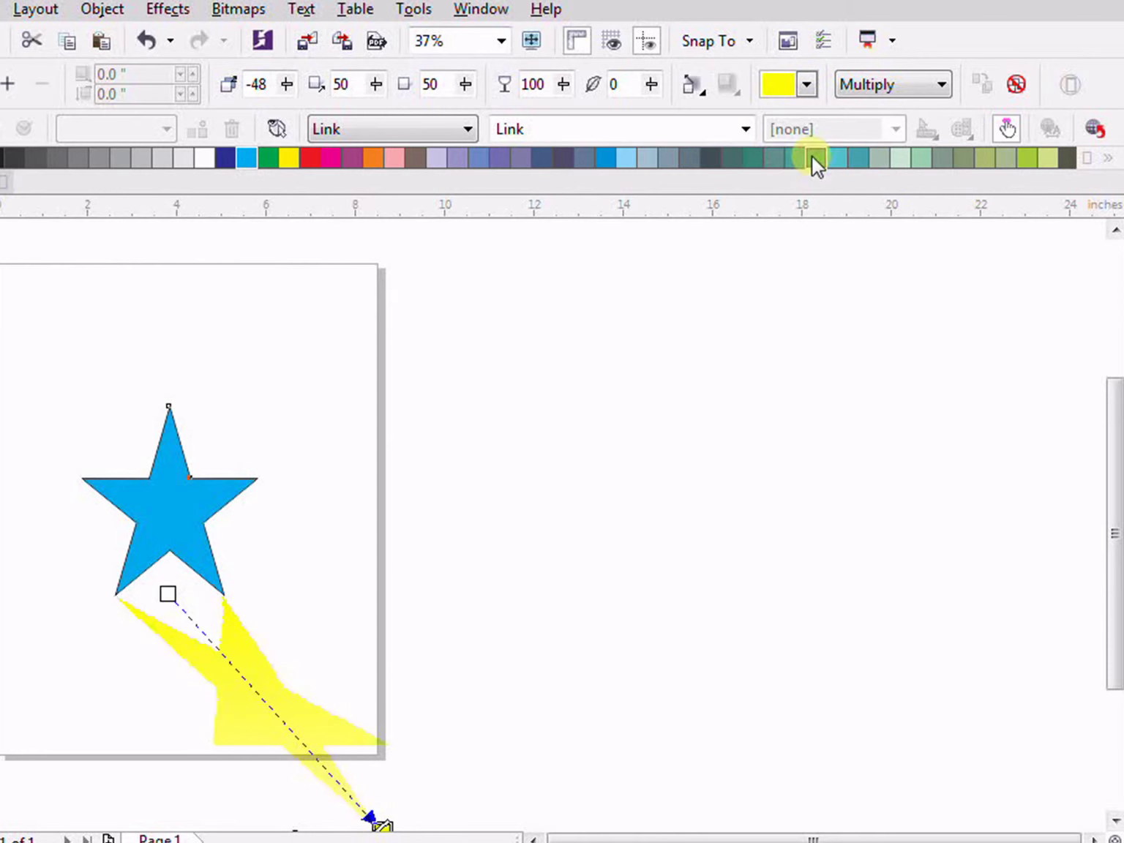
click(808, 86)
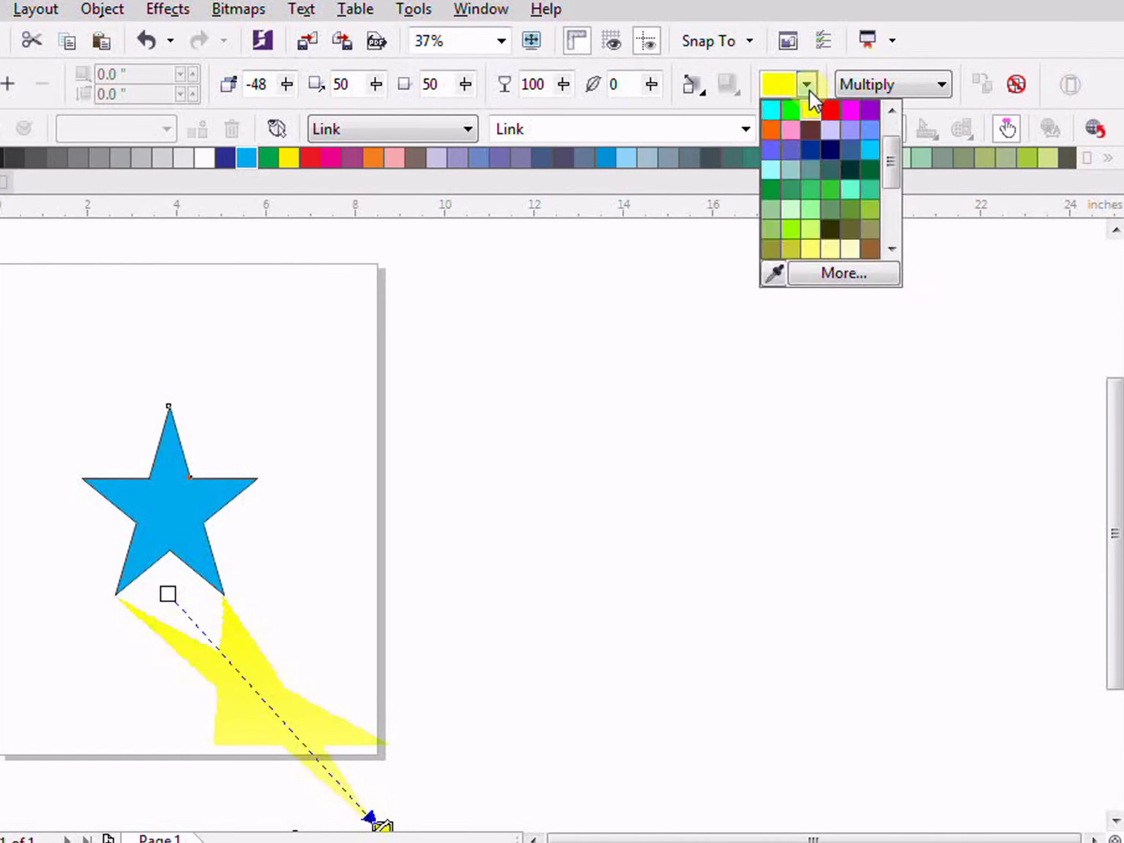
click(765, 130)
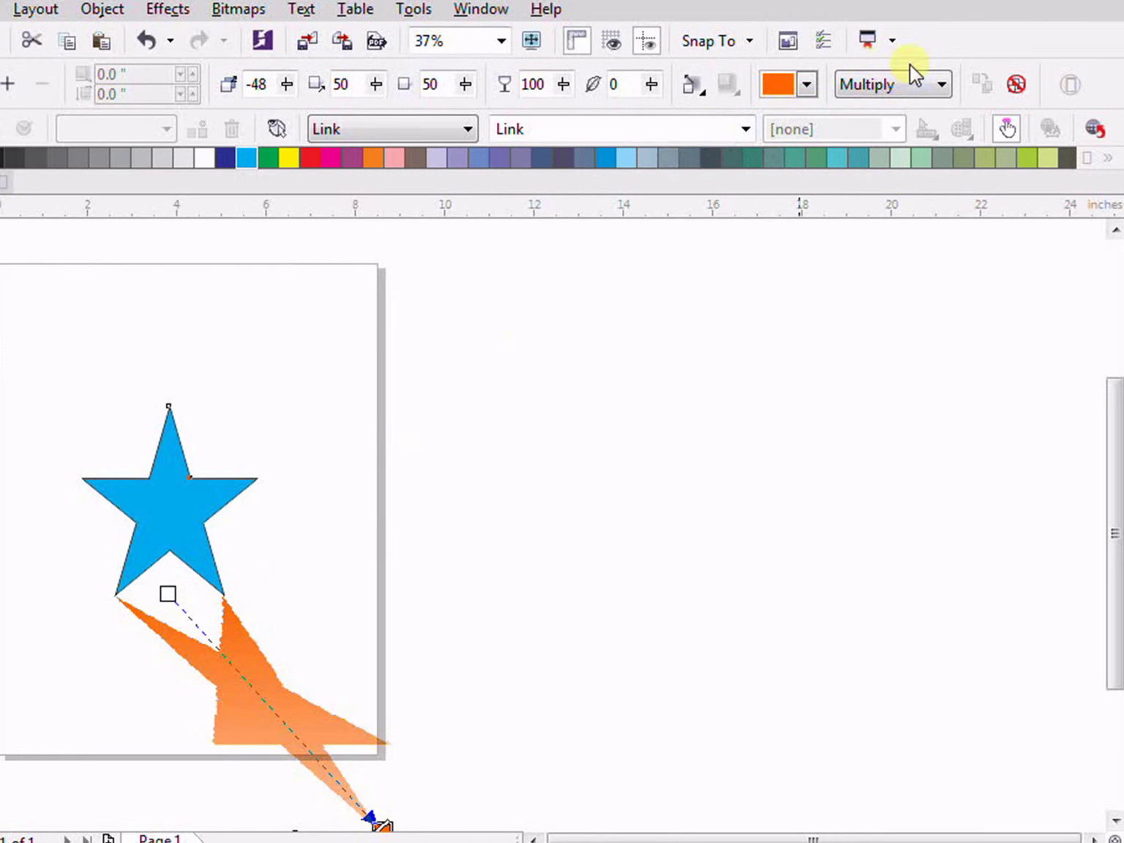
Recolor the star's drop shadow from the color palette, settling on light cyan
click(807, 93)
click(756, 155)
click(810, 95)
click(773, 153)
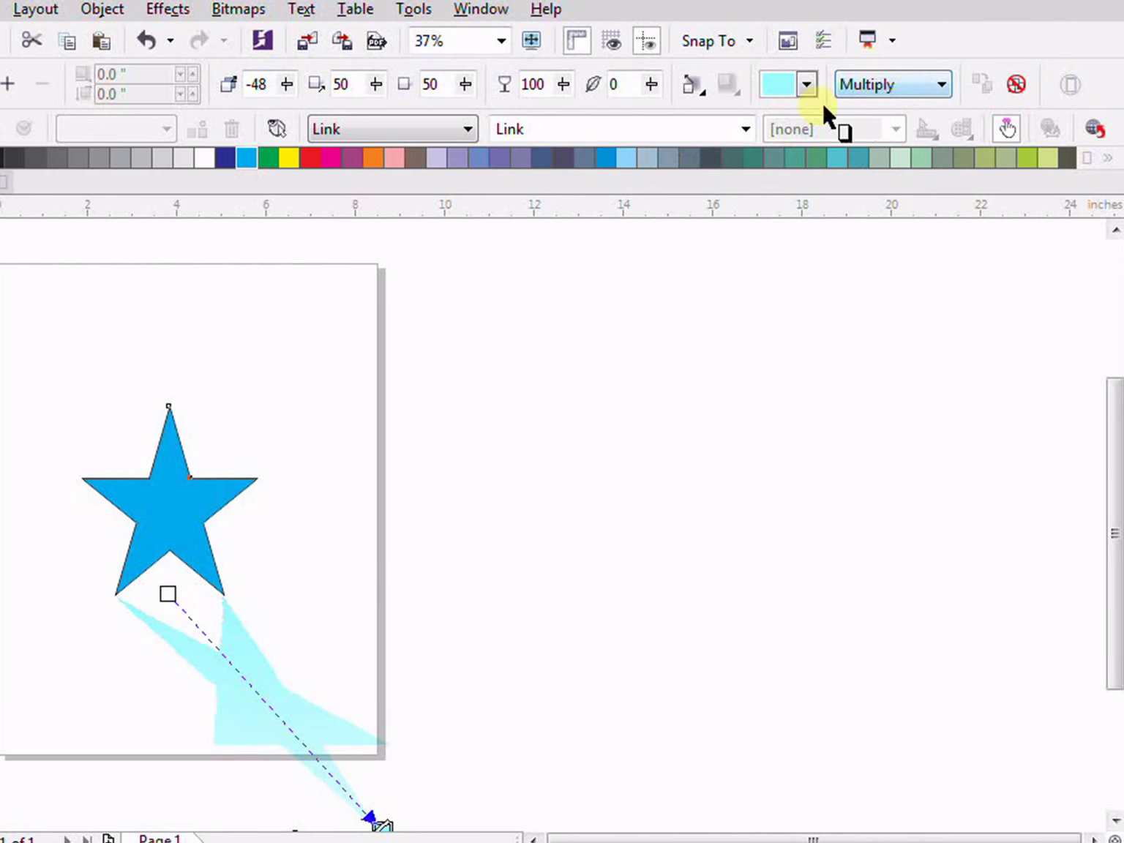
Try the Subtract, Hue and Logical AND merge modes on the light cyan drop shadow
click(866, 94)
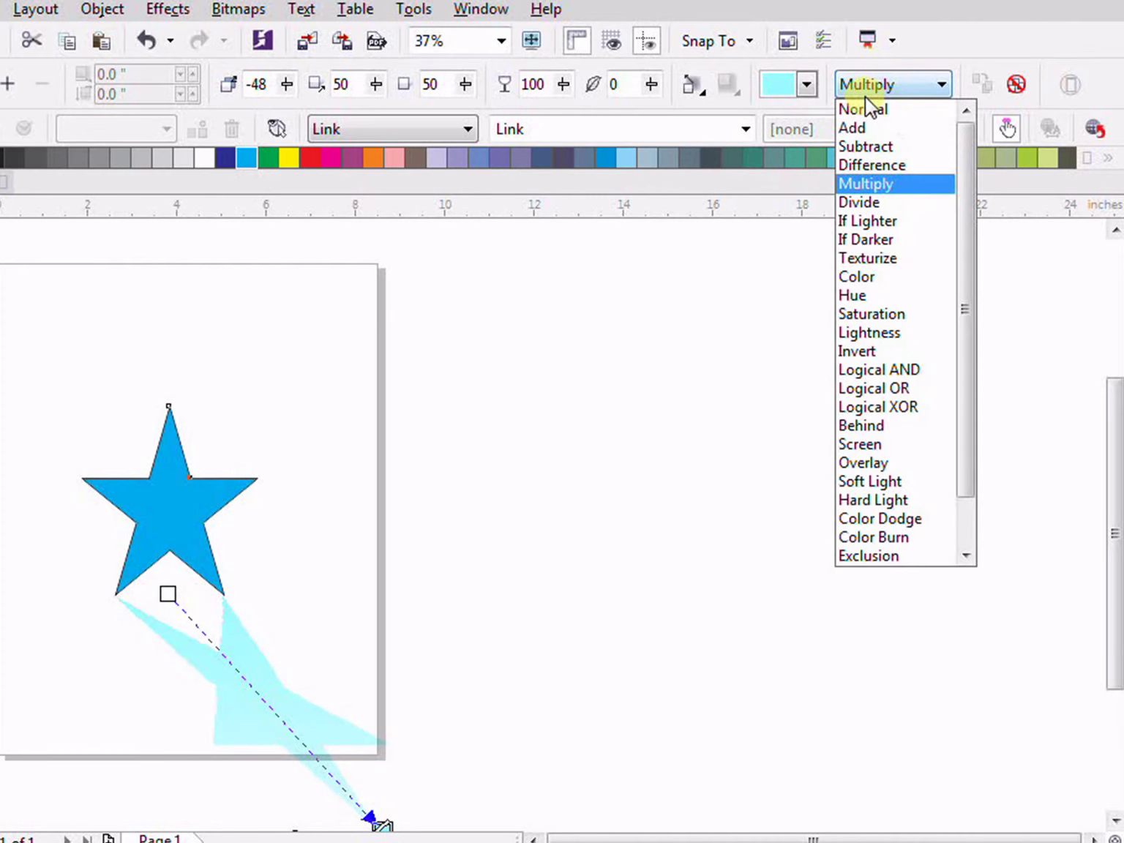
click(881, 148)
click(889, 86)
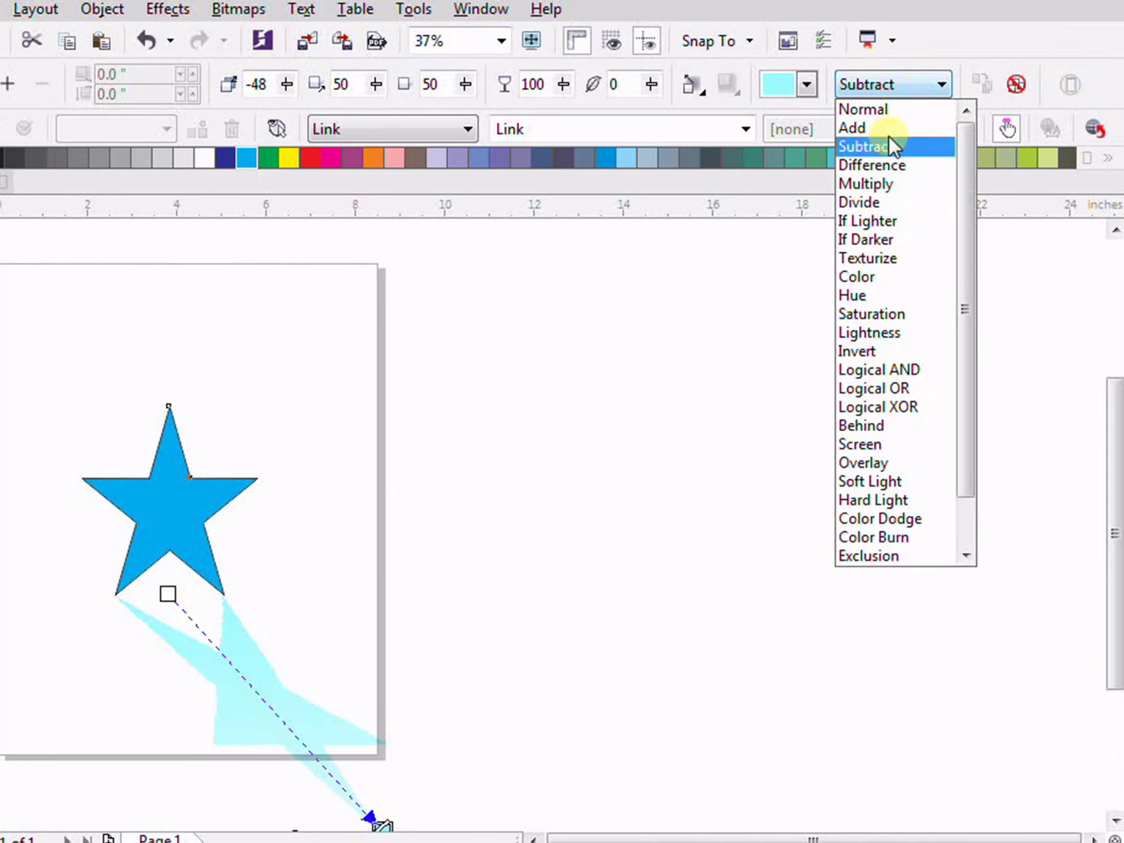
click(876, 294)
click(867, 92)
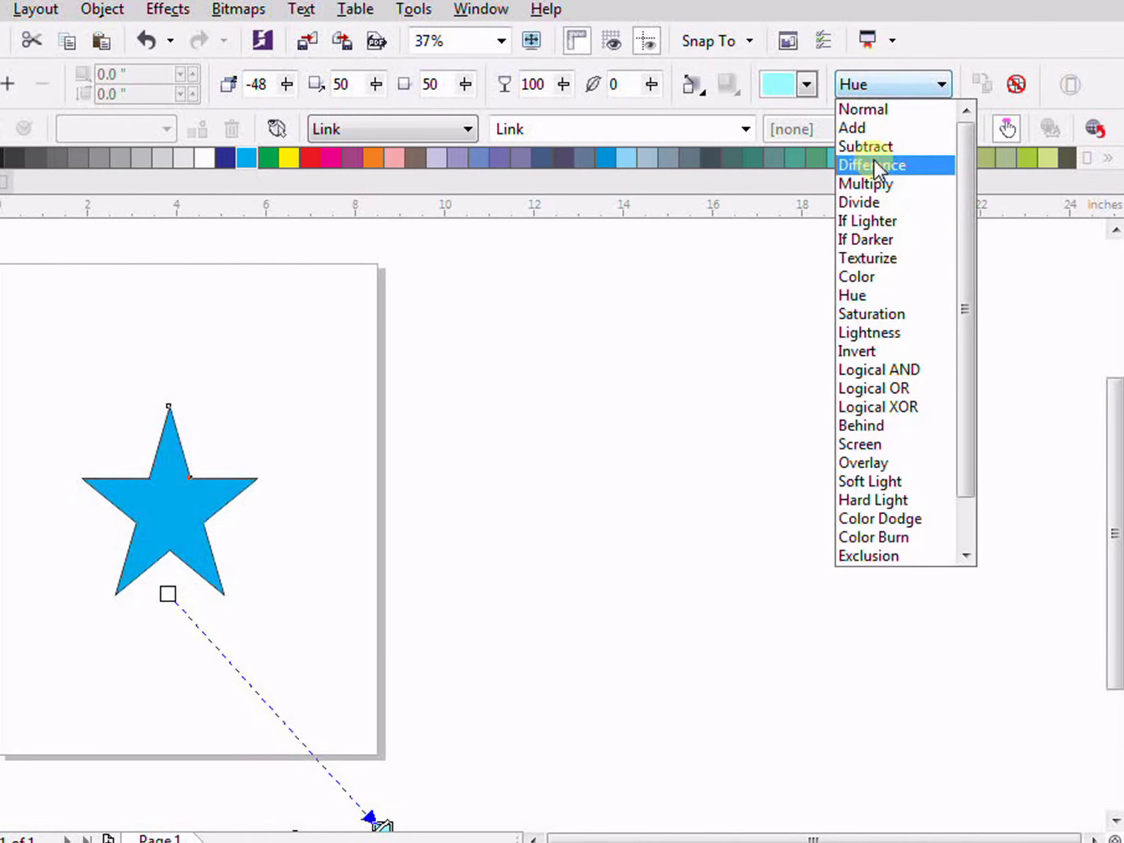
click(867, 369)
Recolor the drop shadow dark brown and try the Divide and Behind merge modes on it
click(805, 85)
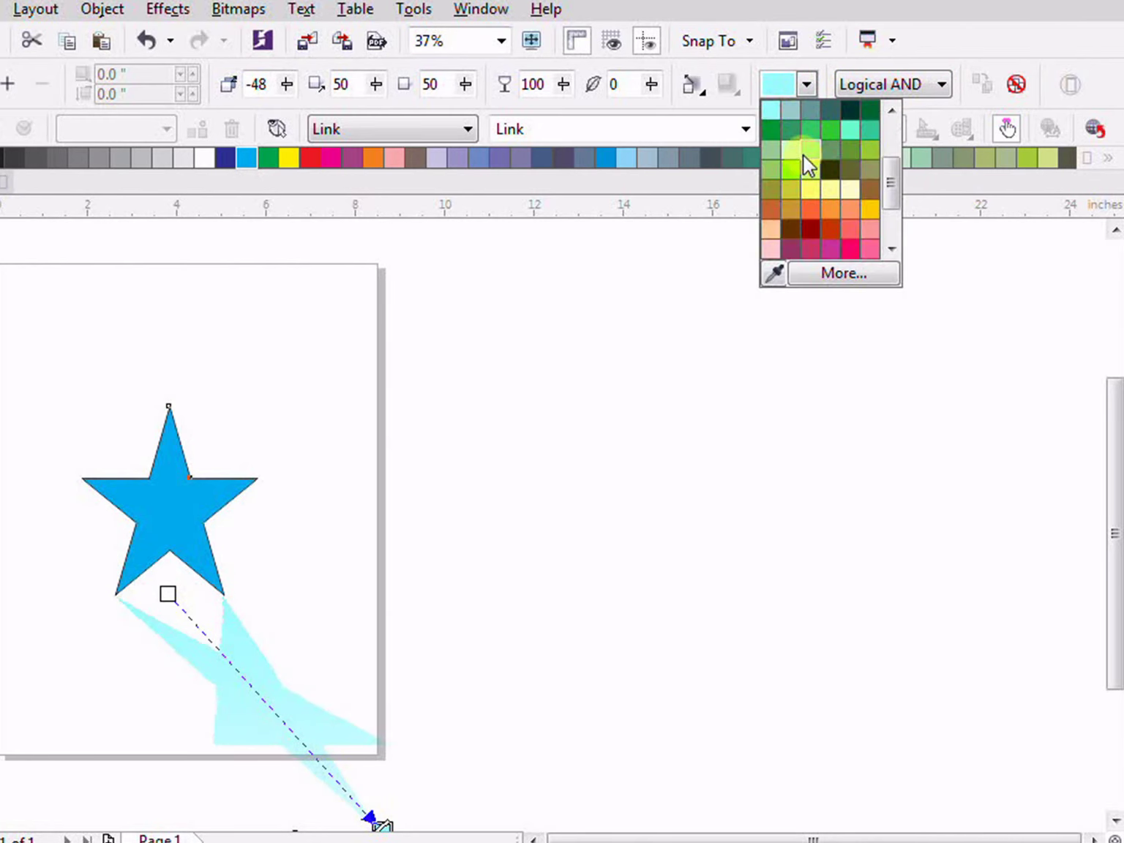
click(800, 222)
click(933, 82)
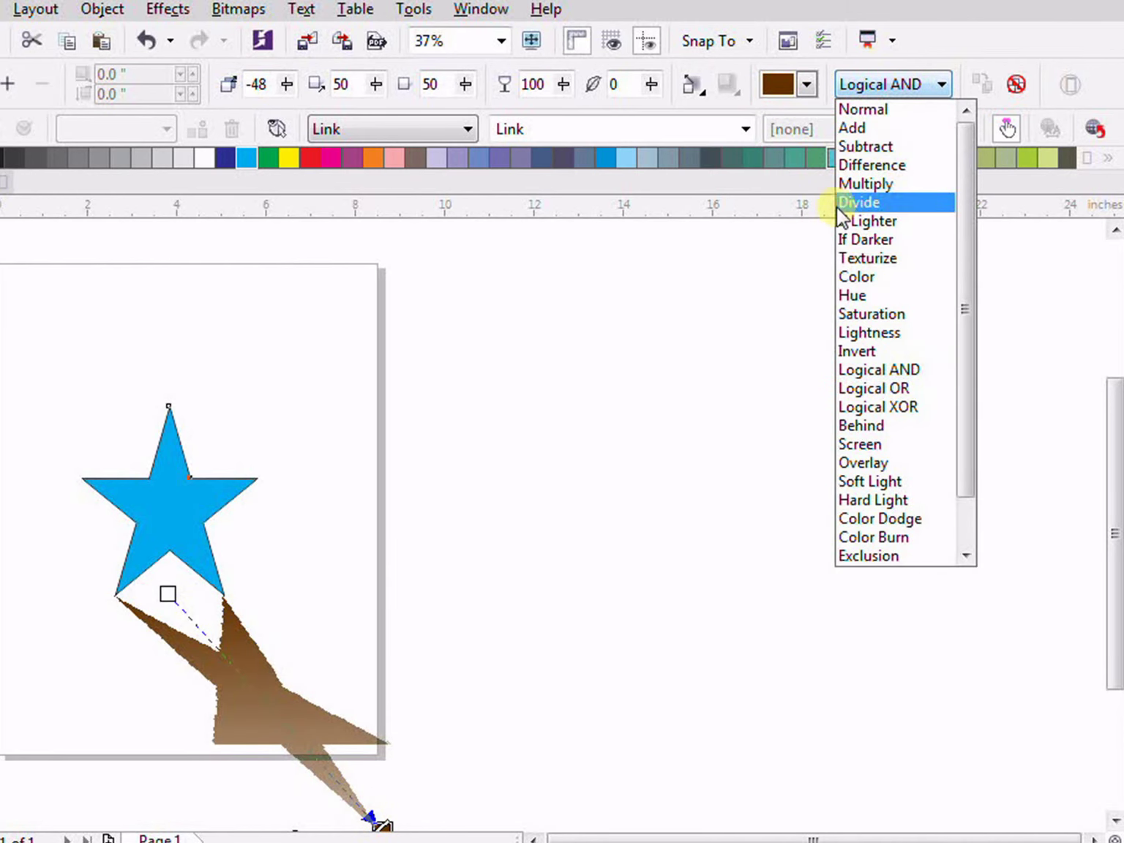
key(Escape)
click(918, 83)
click(867, 202)
click(891, 92)
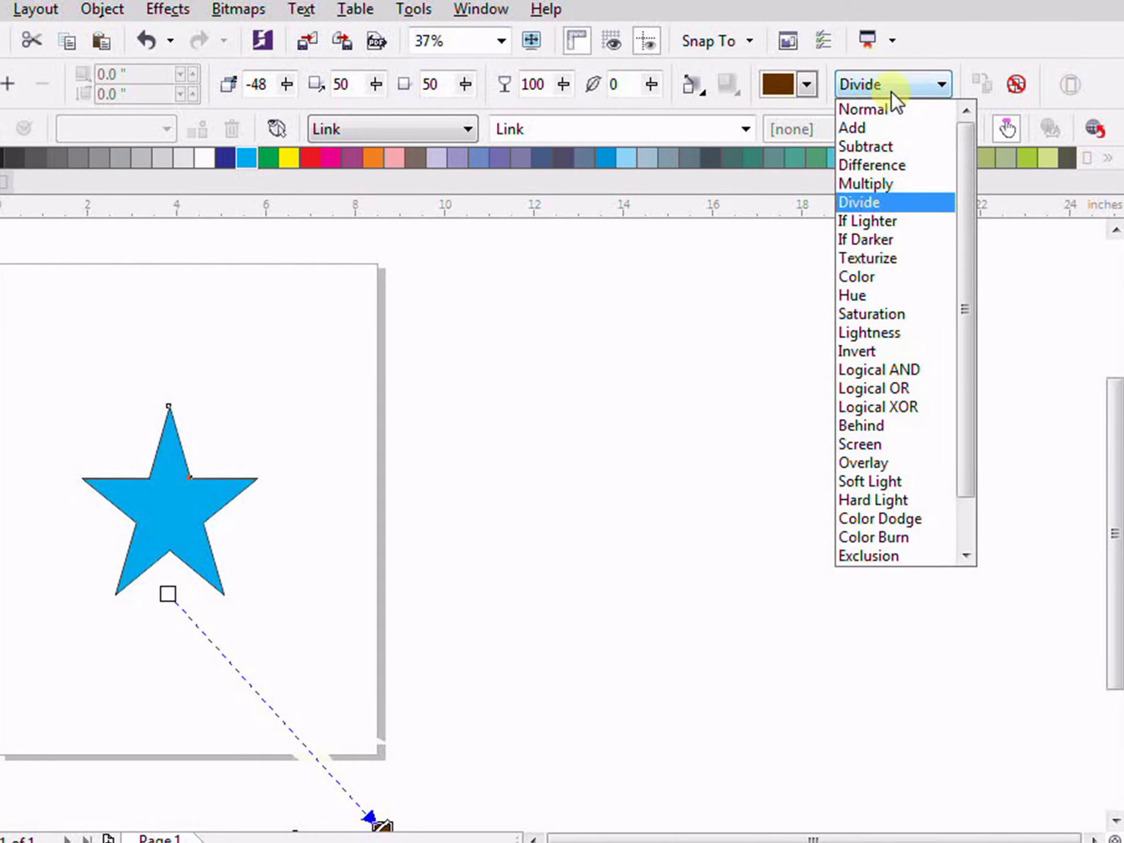
click(877, 426)
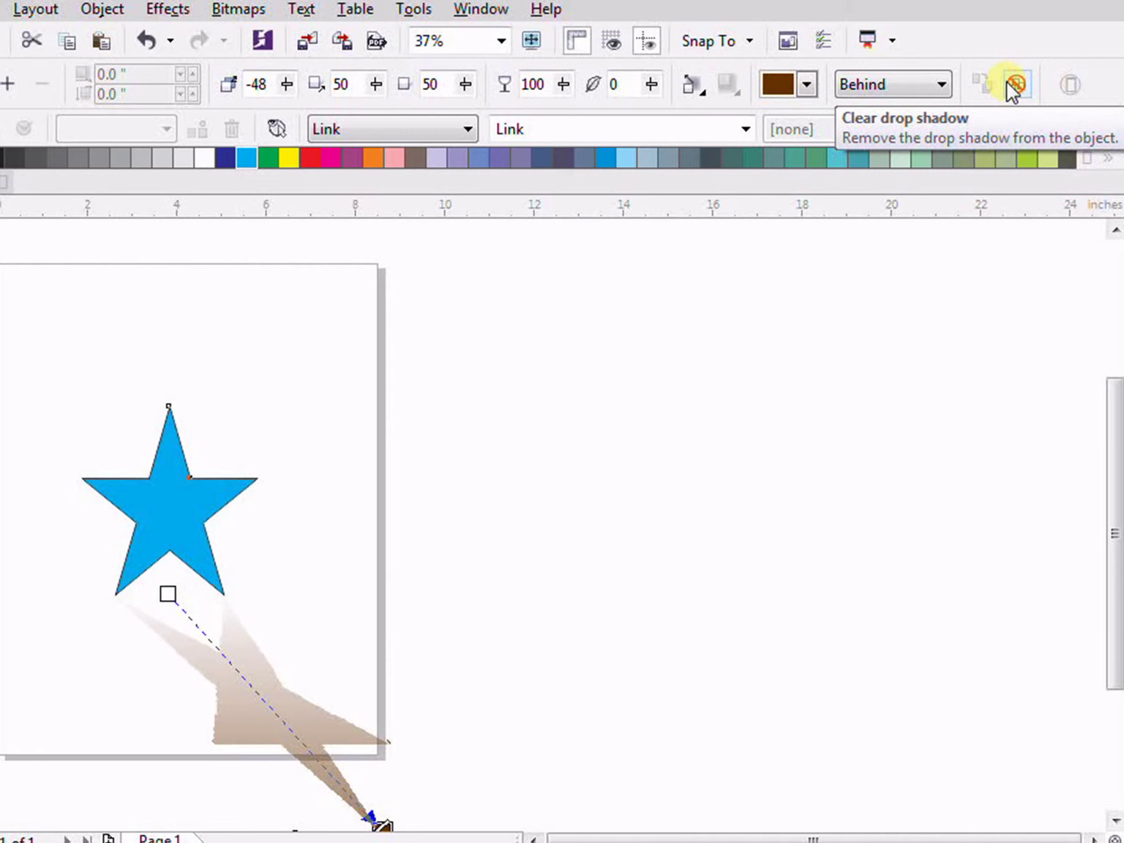
Clear the drop shadow from the star
click(1014, 86)
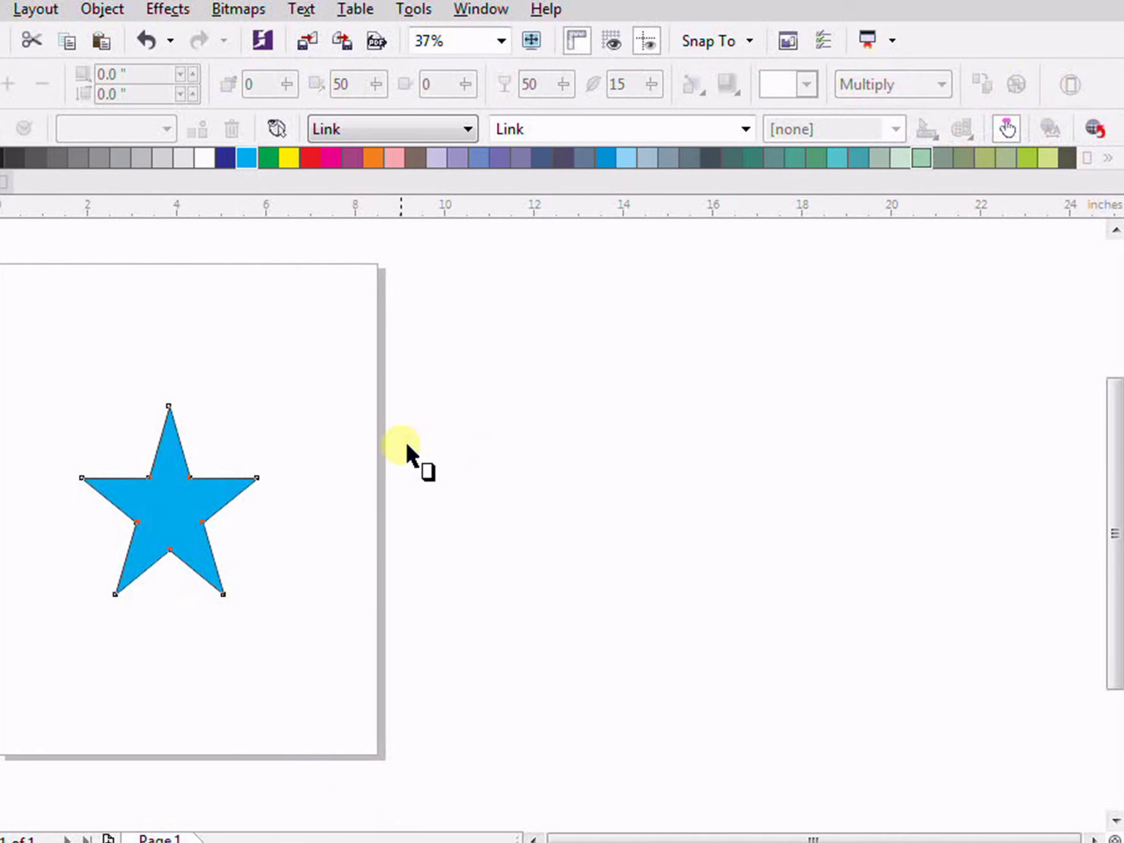